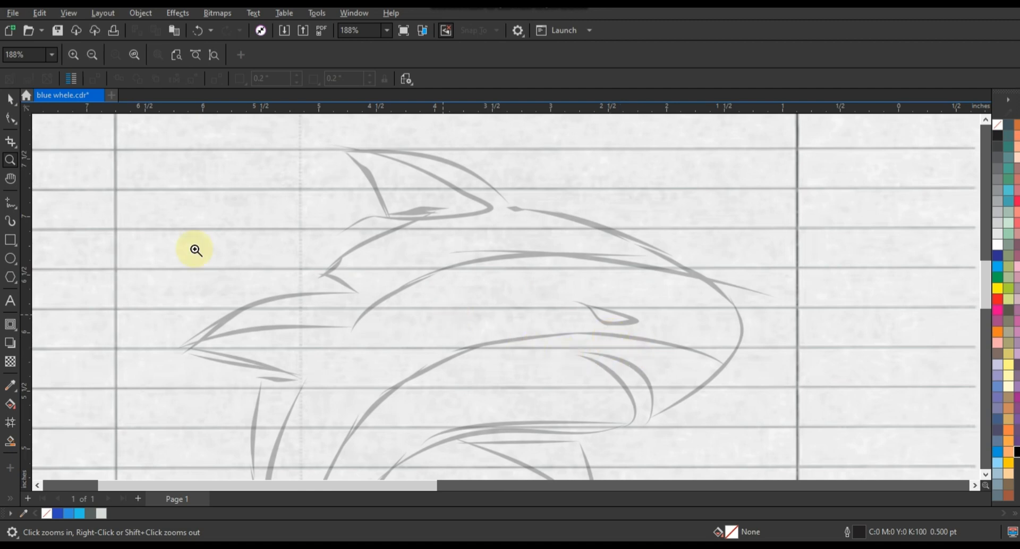
Step: Set the default outline width for new graphic objects to 3 pt
{"action": "key", "text": "F5"}
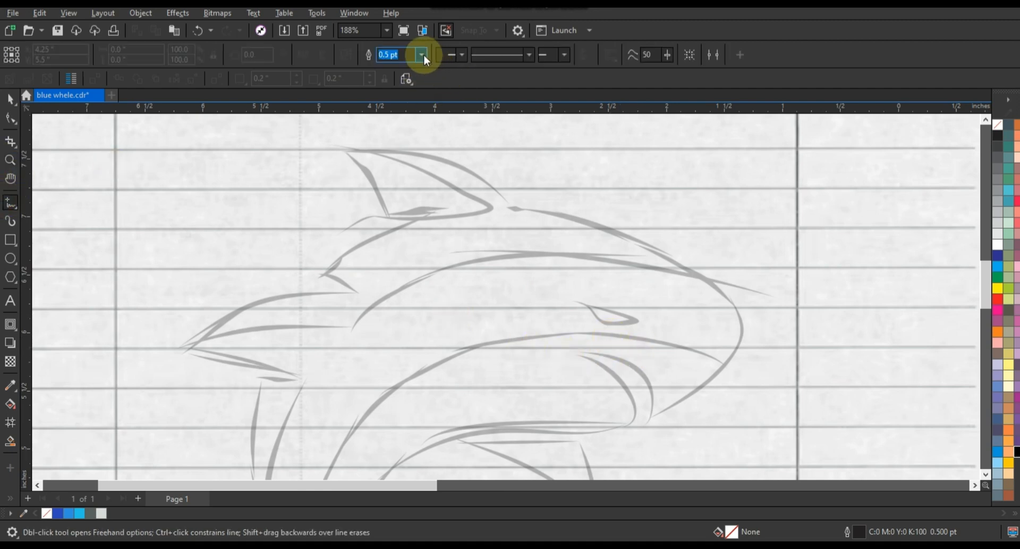
{"action": "left_click", "coordinate": [422, 54]}
{"action": "left_click", "coordinate": [398, 135]}
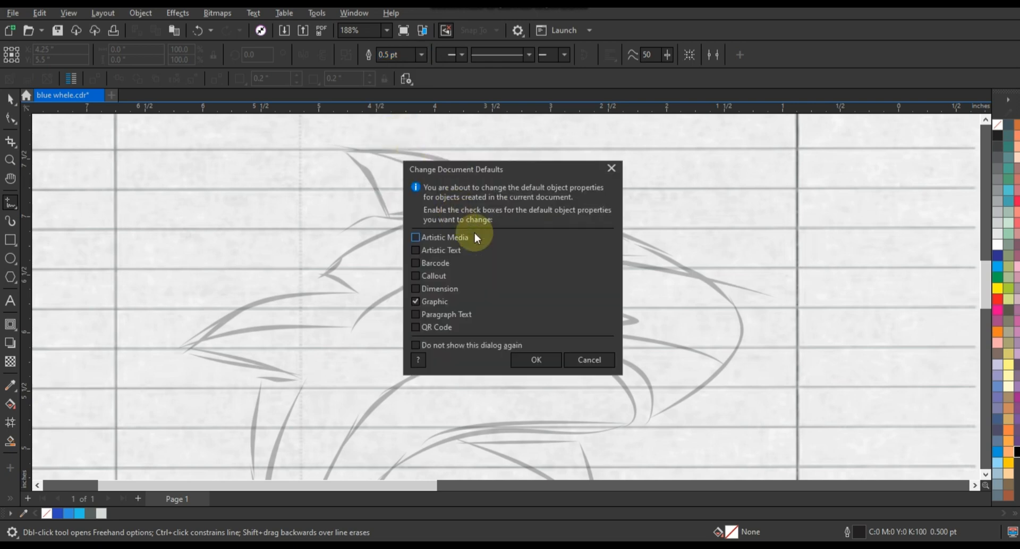
{"action": "left_click", "coordinate": [533, 360]}
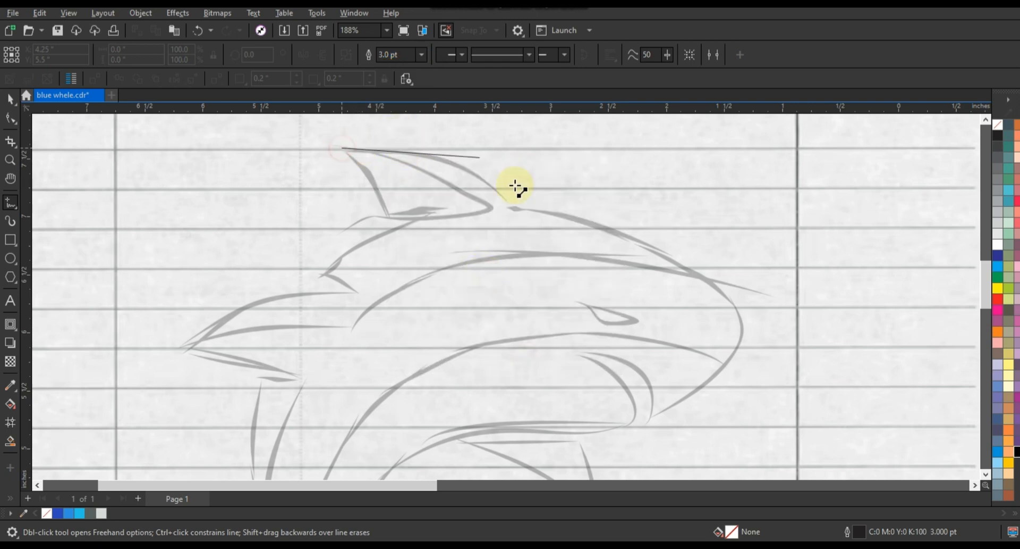
Step: Begin a straight-segment outline over the sketch from the dorsal fin tip along the head and snout to the lower jaw
{"action": "left_click_drag", "start_coordinate": [516, 186], "coordinate": [514, 207]}
{"action": "left_click", "coordinate": [515, 207]}
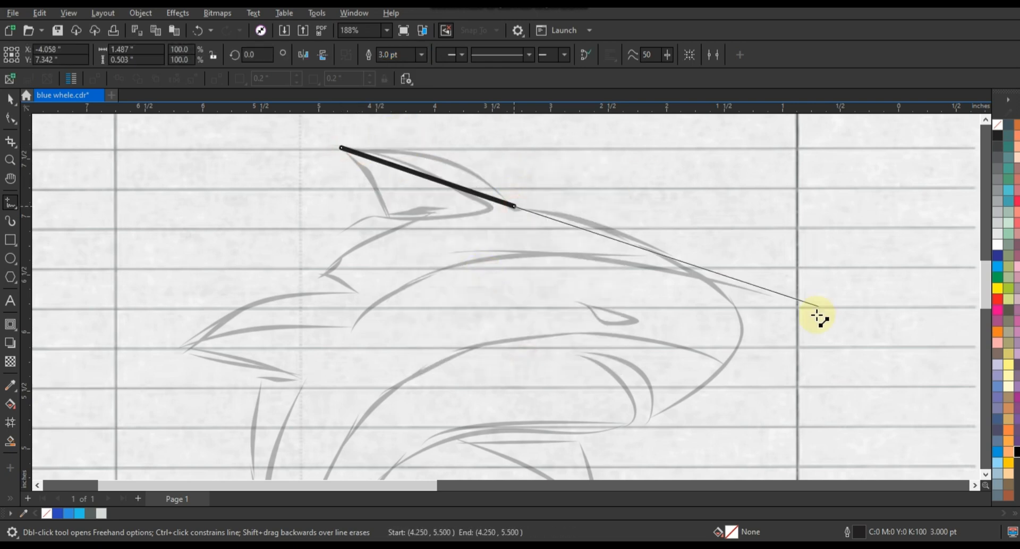
{"action": "left_click", "coordinate": [725, 364]}
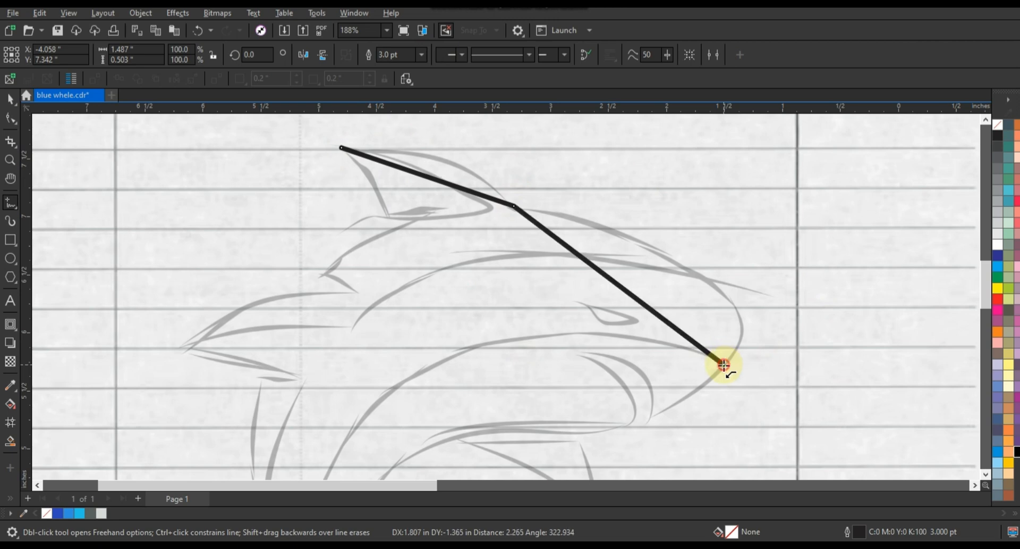
{"action": "left_click", "coordinate": [650, 419]}
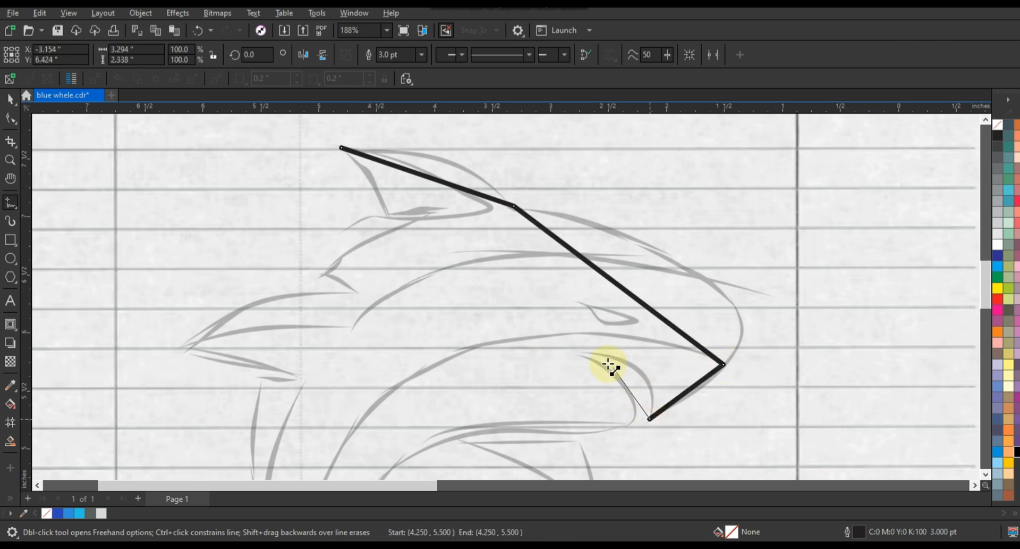
{"action": "left_click", "coordinate": [608, 428]}
{"action": "scroll", "coordinate": [571, 199], "scroll_direction": "down", "scroll_amount": 1}
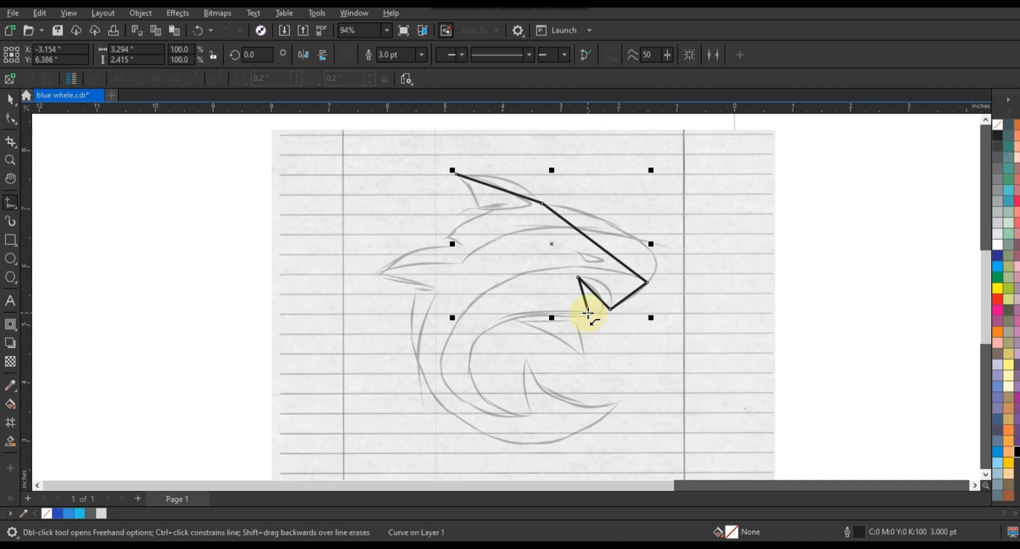
Step: Continue the outline around the tail, side fin and back, closing it at the dorsal fin tip, about 4.72 by 4.13 inches
{"action": "left_click", "coordinate": [531, 414]}
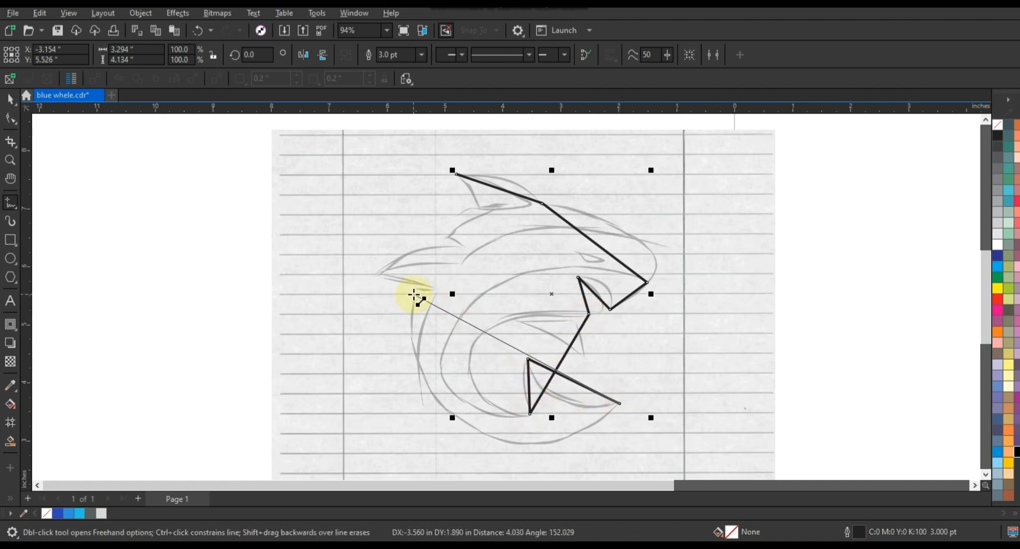
{"action": "left_click", "coordinate": [412, 294]}
{"action": "left_click", "coordinate": [374, 272]}
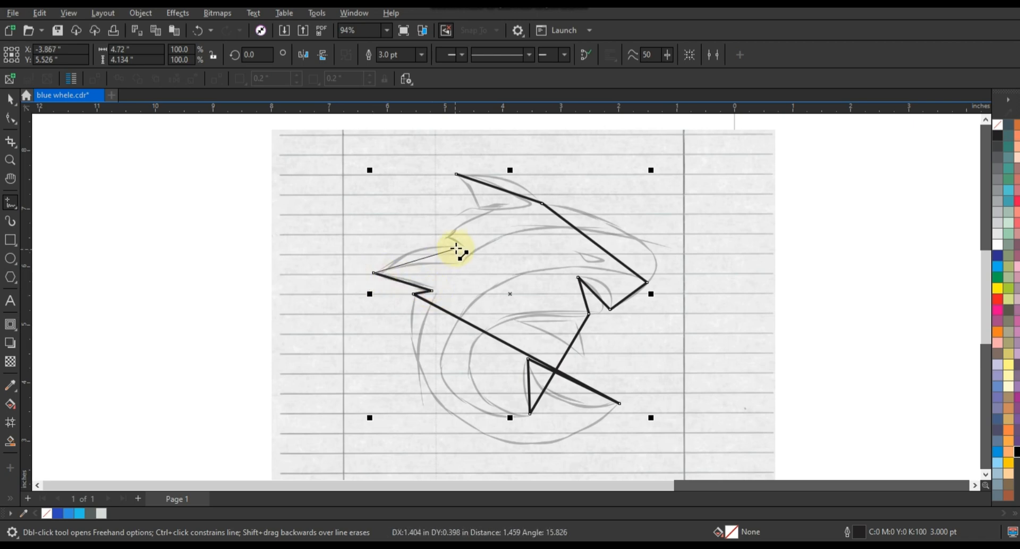
{"action": "left_click", "coordinate": [447, 236]}
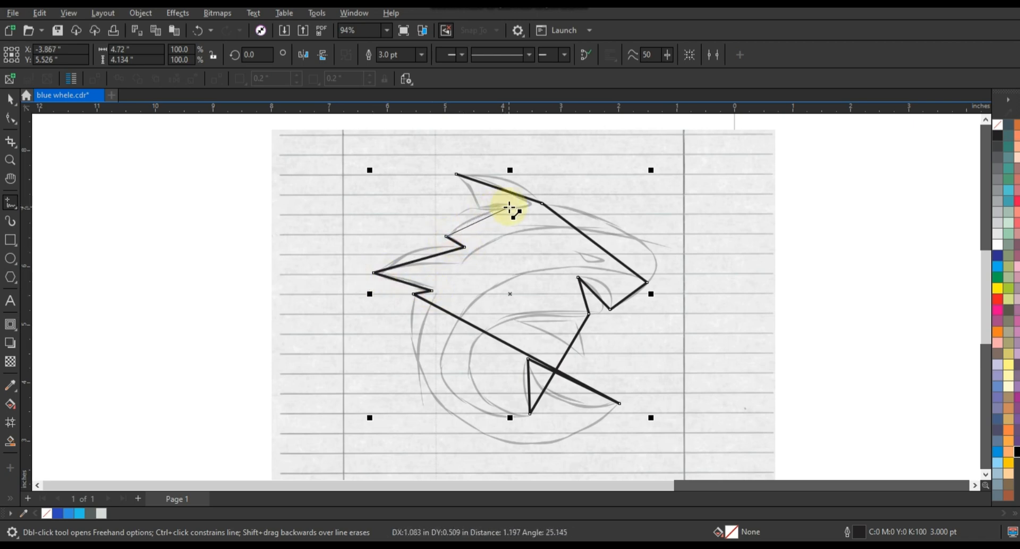
{"action": "left_click", "coordinate": [514, 206]}
{"action": "left_click", "coordinate": [457, 174]}
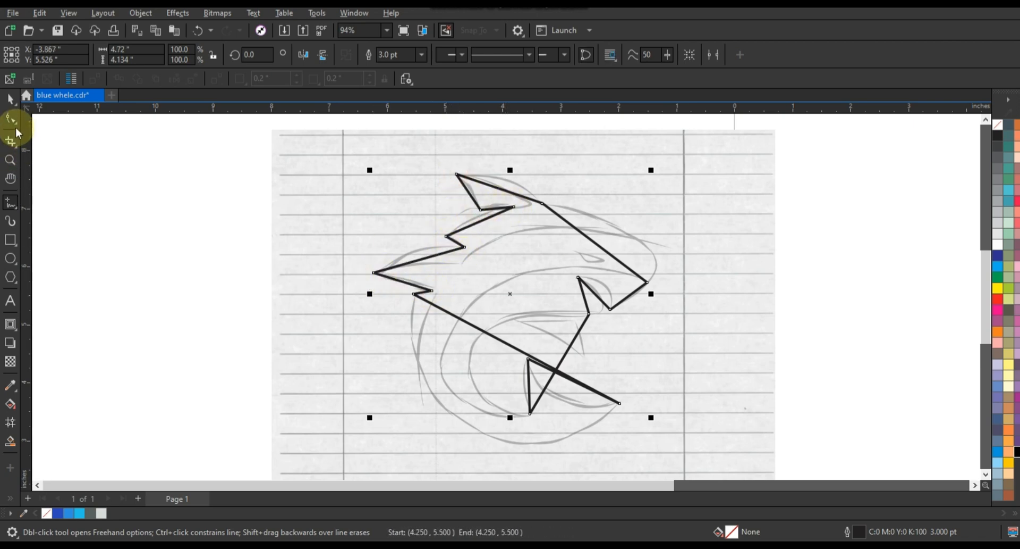
Step: Convert all of the outline's segments to curves and bend the dorsal fin's front and rear edges to follow the sketch
{"action": "left_click", "coordinate": [10, 118]}
{"action": "mouse_move", "coordinate": [213, 120]}
{"action": "left_mouse_down"}
{"action": "mouse_move", "coordinate": [577, 405]}
{"action": "mouse_move", "coordinate": [665, 437]}
{"action": "left_mouse_up"}
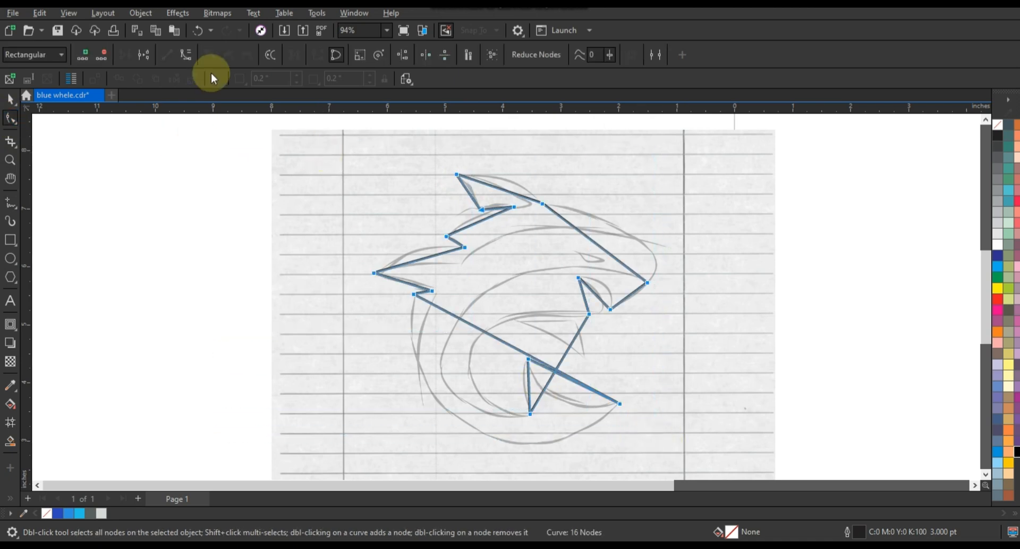
{"action": "left_click", "coordinate": [10, 160]}
{"action": "left_click_drag", "start_coordinate": [420, 155], "coordinate": [697, 319]}
{"action": "left_click", "coordinate": [11, 118]}
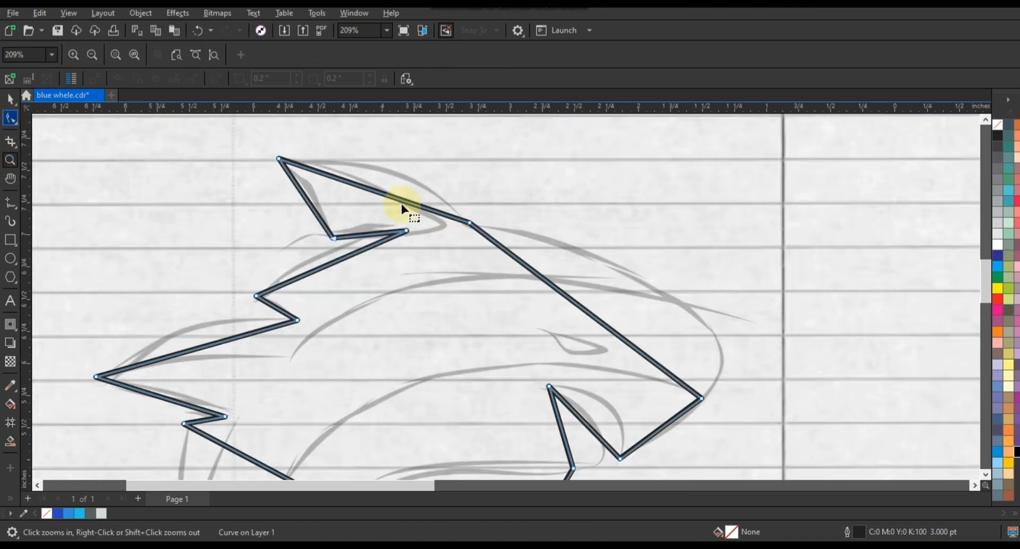
{"action": "left_click_drag", "start_coordinate": [403, 200], "coordinate": [391, 168]}
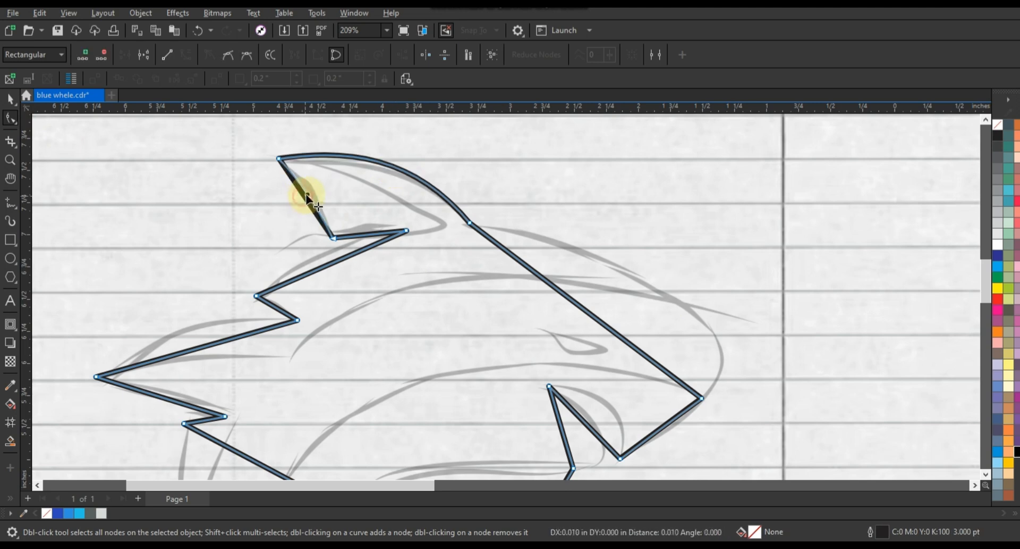
{"action": "left_click_drag", "start_coordinate": [303, 195], "coordinate": [348, 213]}
Step: Bend the forehead, snout, chin and outer mouth segments to match the sketched head
{"action": "mouse_move", "coordinate": [538, 293]}
{"action": "left_mouse_down"}
{"action": "mouse_move", "coordinate": [581, 246]}
{"action": "mouse_move", "coordinate": [620, 342]}
{"action": "mouse_move", "coordinate": [736, 312]}
{"action": "mouse_move", "coordinate": [578, 246]}
{"action": "mouse_move", "coordinate": [606, 245]}
{"action": "left_mouse_up"}
{"action": "left_click_drag", "start_coordinate": [740, 313], "coordinate": [770, 319]}
{"action": "left_click", "coordinate": [675, 422]}
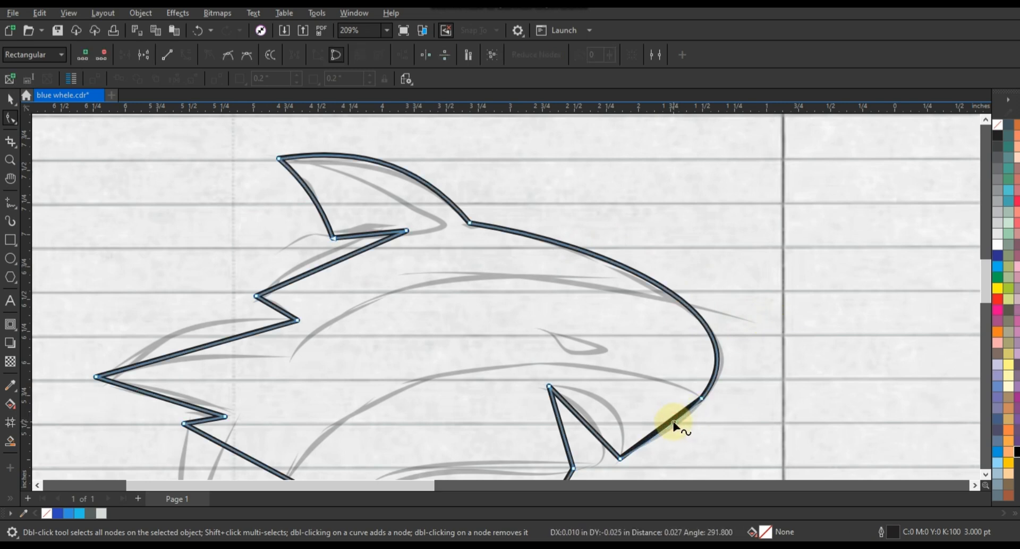
{"action": "left_click_drag", "start_coordinate": [567, 411], "coordinate": [596, 437]}
{"action": "left_click_drag", "start_coordinate": [630, 404], "coordinate": [634, 401]}
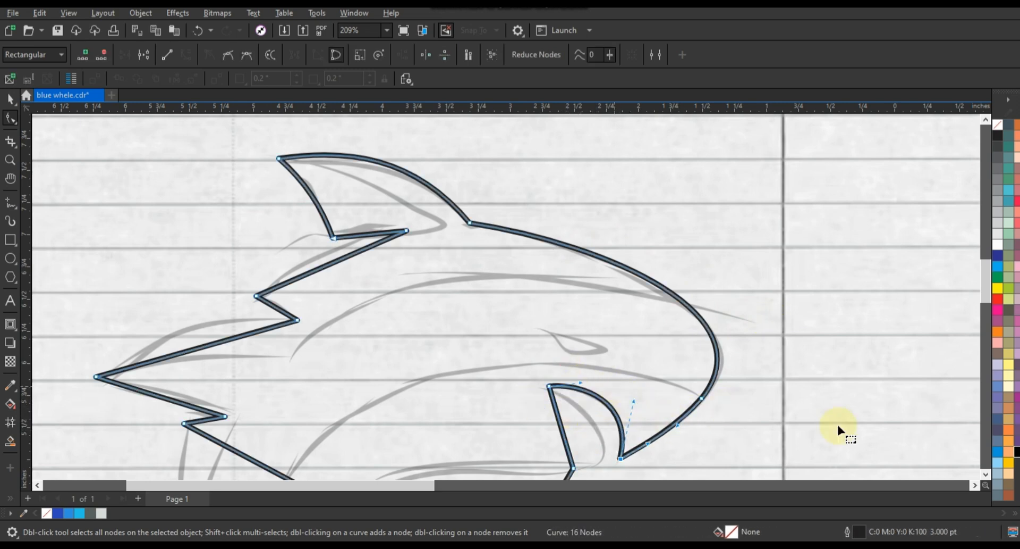
Step: Curve the mouth's inner edge and the belly line down to the base of the tail fin along the sketch
{"action": "left_click", "coordinate": [986, 474]}
{"action": "left_click", "coordinate": [986, 474]}
{"action": "left_click", "coordinate": [986, 475]}
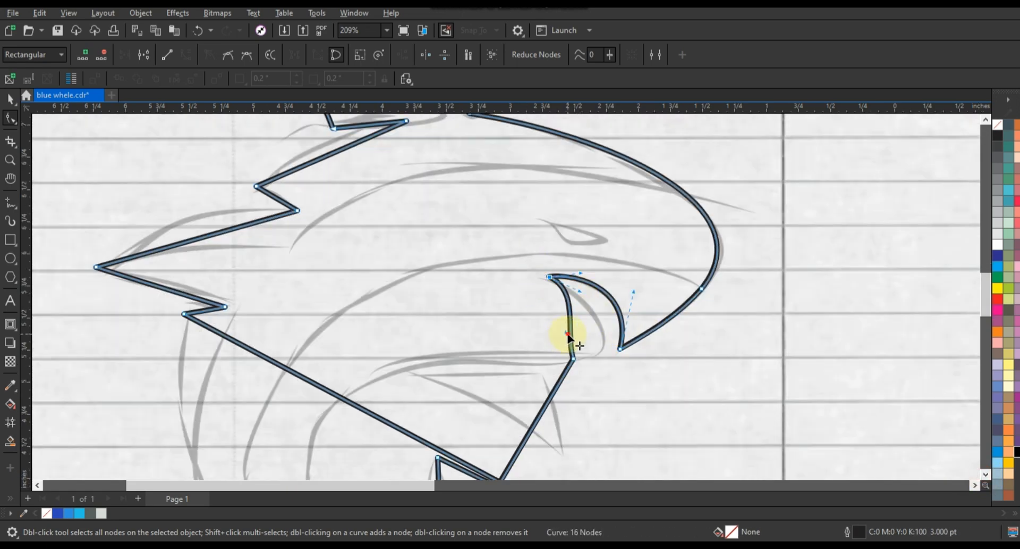
{"action": "left_click_drag", "start_coordinate": [565, 337], "coordinate": [612, 301]}
{"action": "left_click_drag", "start_coordinate": [609, 354], "coordinate": [620, 360]}
{"action": "left_click", "coordinate": [606, 291]}
{"action": "mouse_move", "coordinate": [605, 291]}
{"action": "left_mouse_down"}
{"action": "mouse_move", "coordinate": [629, 289]}
{"action": "mouse_move", "coordinate": [616, 285]}
{"action": "left_mouse_up"}
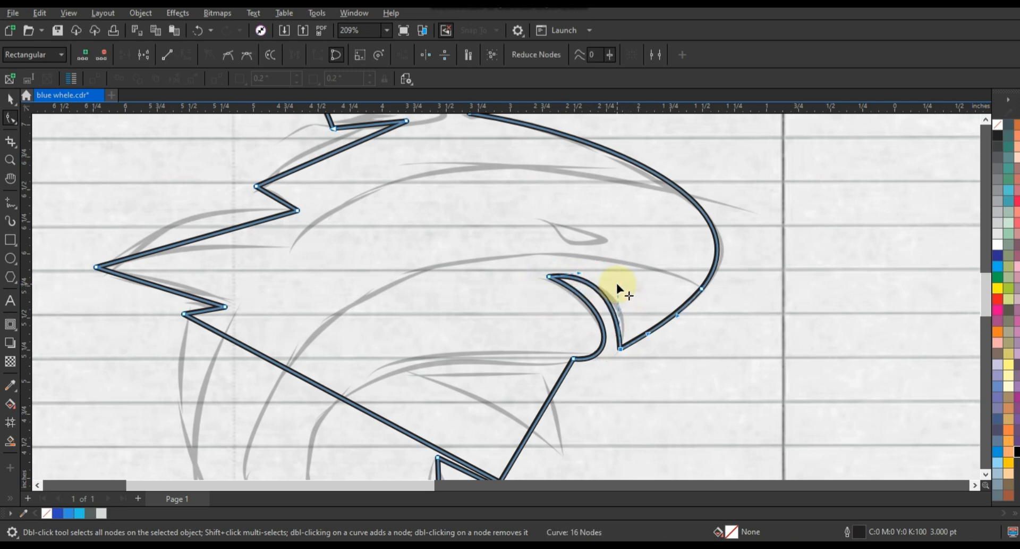
{"action": "left_click", "coordinate": [580, 276]}
{"action": "scroll", "coordinate": [547, 376], "scroll_direction": "down", "scroll_amount": 2}
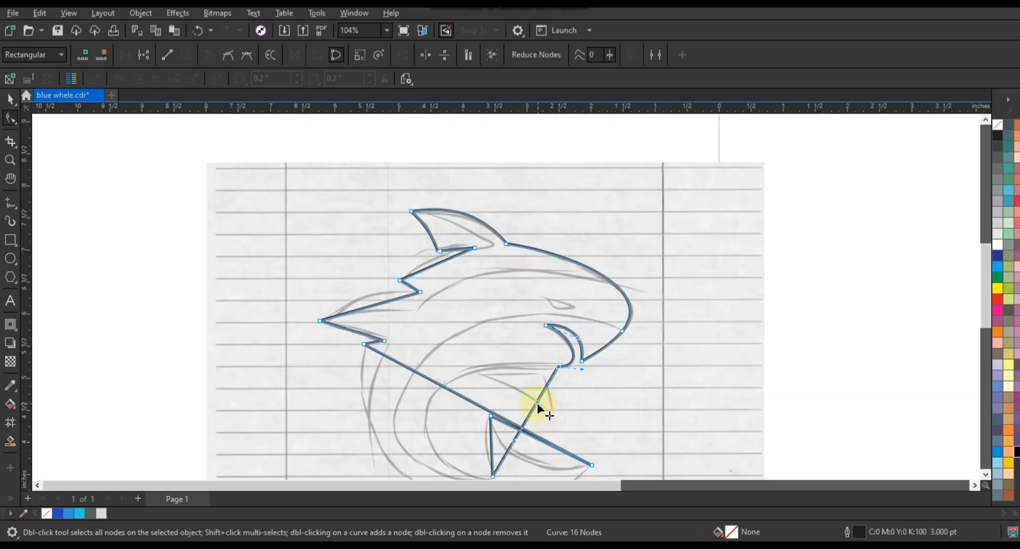
{"action": "left_click_drag", "start_coordinate": [536, 406], "coordinate": [407, 339]}
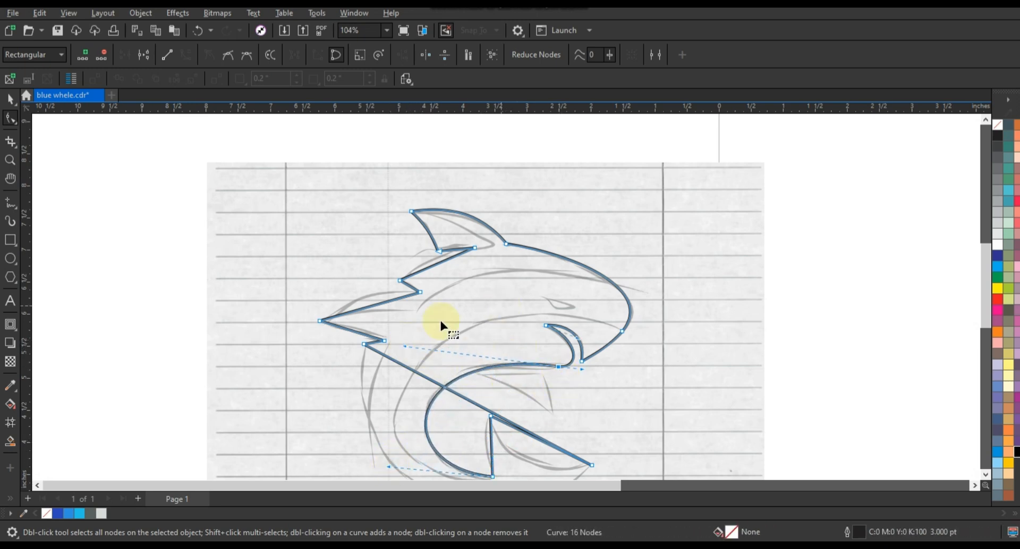
Step: Bend the segments at the dorsal fin's base, along the upper back and around the side fin to match the sketch
{"action": "scroll", "coordinate": [431, 298], "scroll_direction": "down", "scroll_amount": 2}
{"action": "left_click", "coordinate": [10, 160]}
{"action": "left_click_drag", "start_coordinate": [333, 248], "coordinate": [553, 415]}
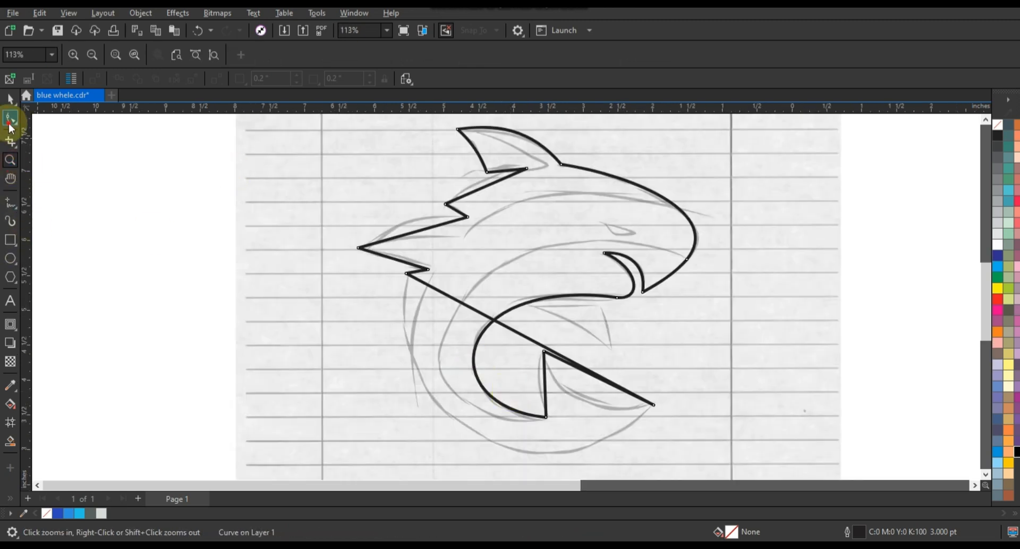
{"action": "left_click", "coordinate": [9, 123]}
{"action": "left_click_drag", "start_coordinate": [502, 171], "coordinate": [482, 180]}
{"action": "left_click_drag", "start_coordinate": [422, 229], "coordinate": [416, 198]}
{"action": "left_click", "coordinate": [9, 159]}
{"action": "left_click", "coordinate": [9, 118]}
{"action": "left_click_drag", "start_coordinate": [301, 304], "coordinate": [306, 301]}
Step: Curve the body's long outer edge from the side fin to the tail tip, and both upper edges of the tail fin
{"action": "scroll", "coordinate": [477, 387], "scroll_direction": "down", "scroll_amount": 4}
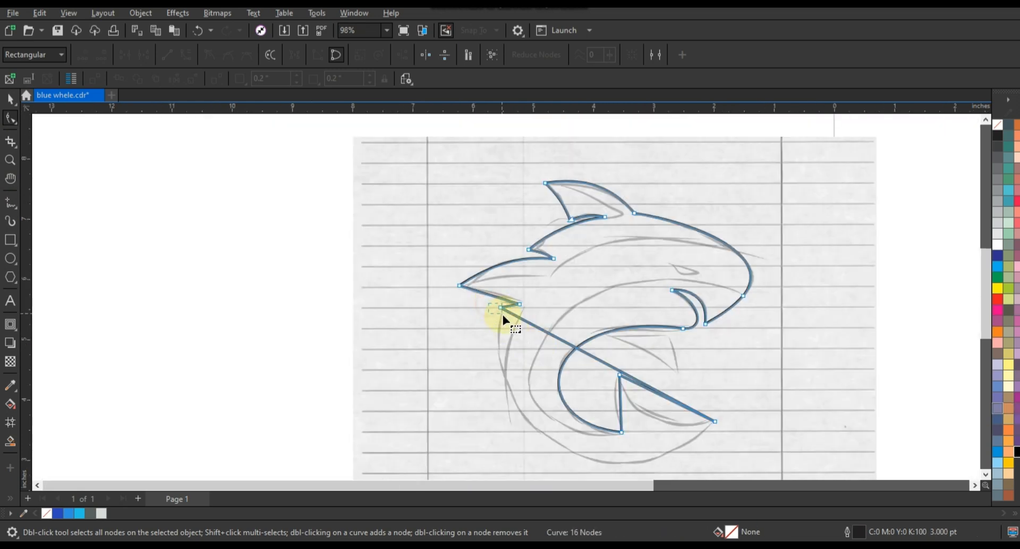
{"action": "left_click_drag", "start_coordinate": [503, 314], "coordinate": [505, 317]}
{"action": "left_click_drag", "start_coordinate": [573, 345], "coordinate": [490, 372]}
{"action": "left_click_drag", "start_coordinate": [645, 383], "coordinate": [807, 481]}
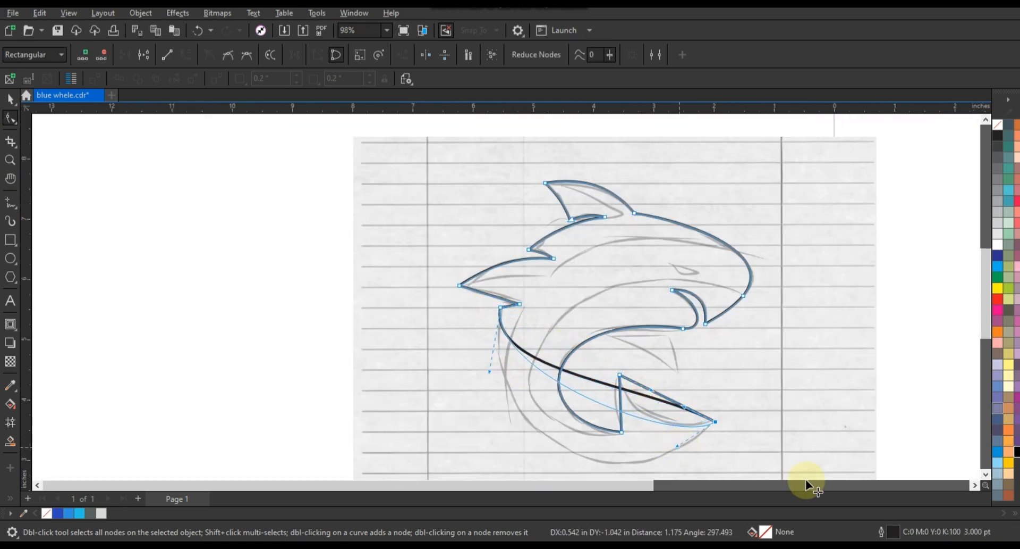
{"action": "left_click", "coordinate": [986, 474]}
{"action": "left_click_drag", "start_coordinate": [489, 300], "coordinate": [466, 367]}
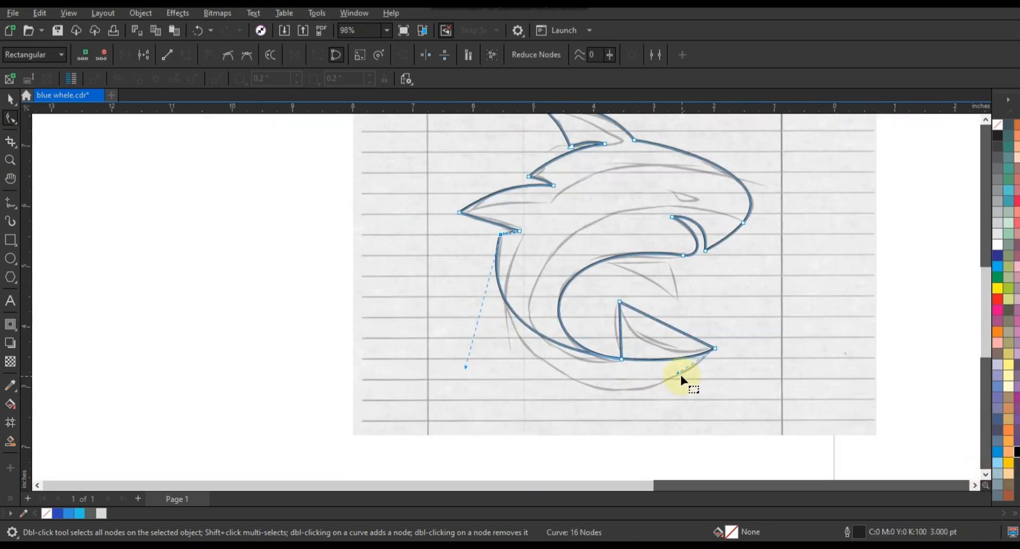
{"action": "left_click_drag", "start_coordinate": [644, 419], "coordinate": [633, 430]}
{"action": "left_click", "coordinate": [467, 368]}
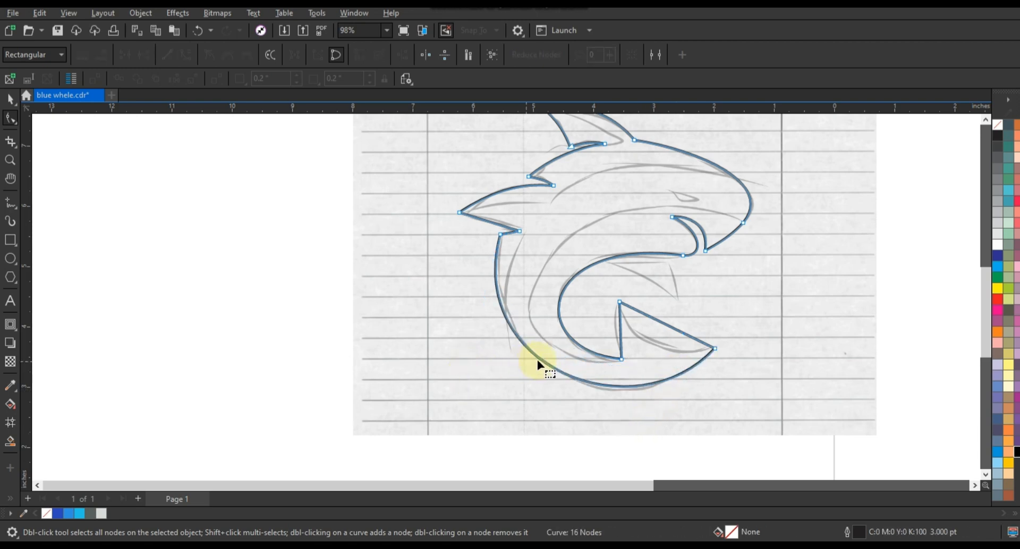
{"action": "left_click_drag", "start_coordinate": [542, 361], "coordinate": [541, 366]}
{"action": "left_click_drag", "start_coordinate": [636, 291], "coordinate": [671, 355]}
{"action": "left_click", "coordinate": [616, 330]}
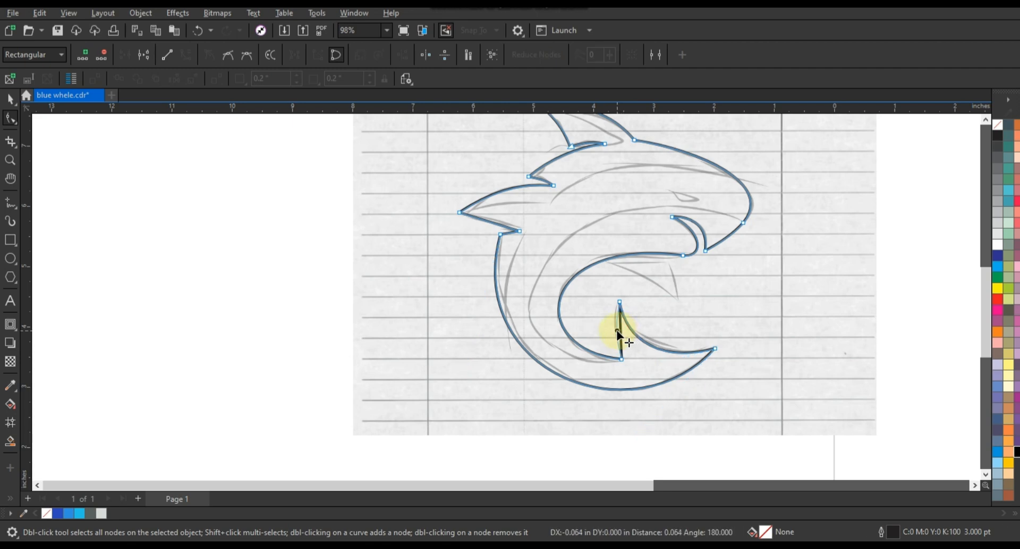
Step: Draw a closed three-sided shape over the sketched lower fin beneath the jaw, about 1.16 by 0.68 inches
{"action": "left_click", "coordinate": [10, 159]}
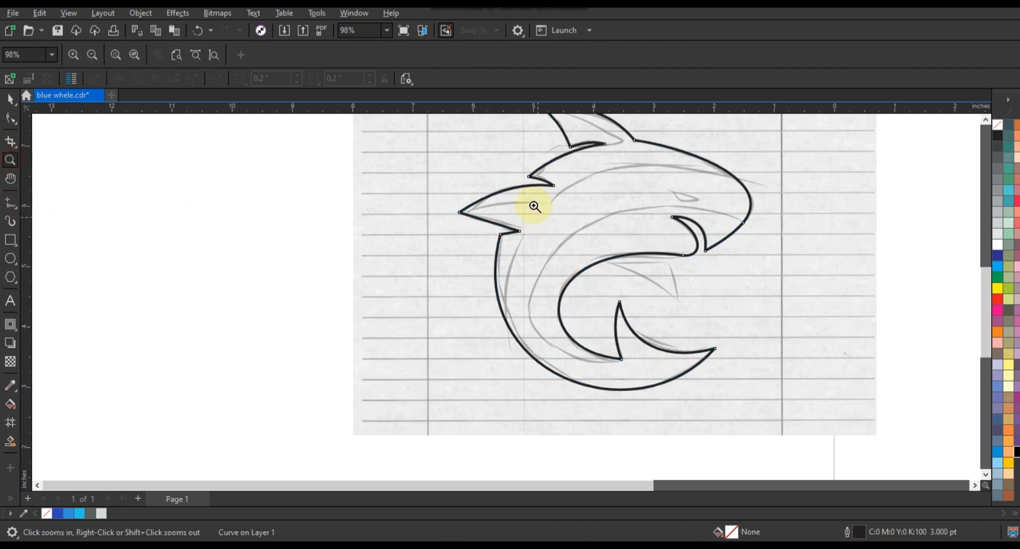
{"action": "left_click_drag", "start_coordinate": [764, 338], "coordinate": [764, 339]}
{"action": "left_click", "coordinate": [10, 202]}
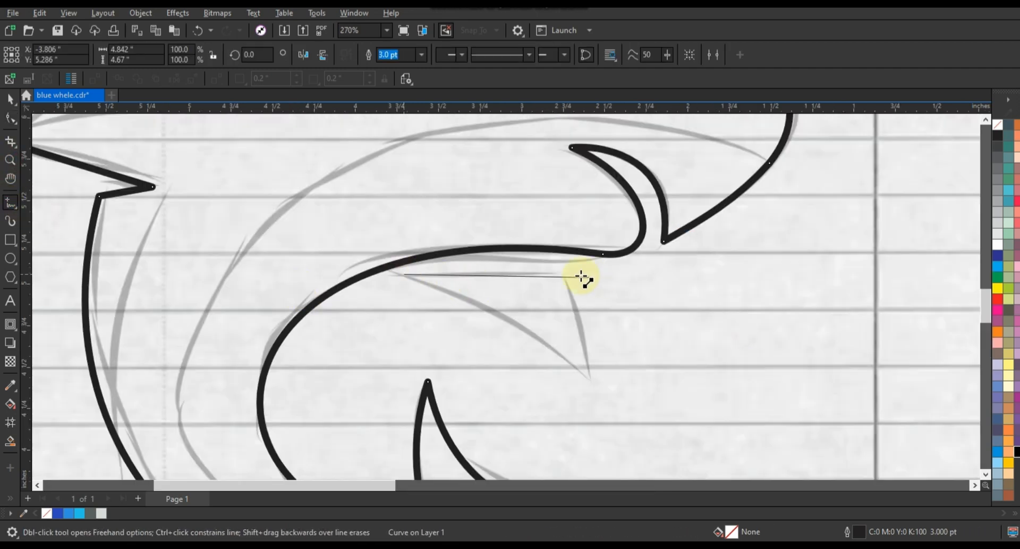
{"action": "double_click", "coordinate": [568, 271]}
{"action": "double_click", "coordinate": [598, 384]}
{"action": "left_click", "coordinate": [404, 274]}
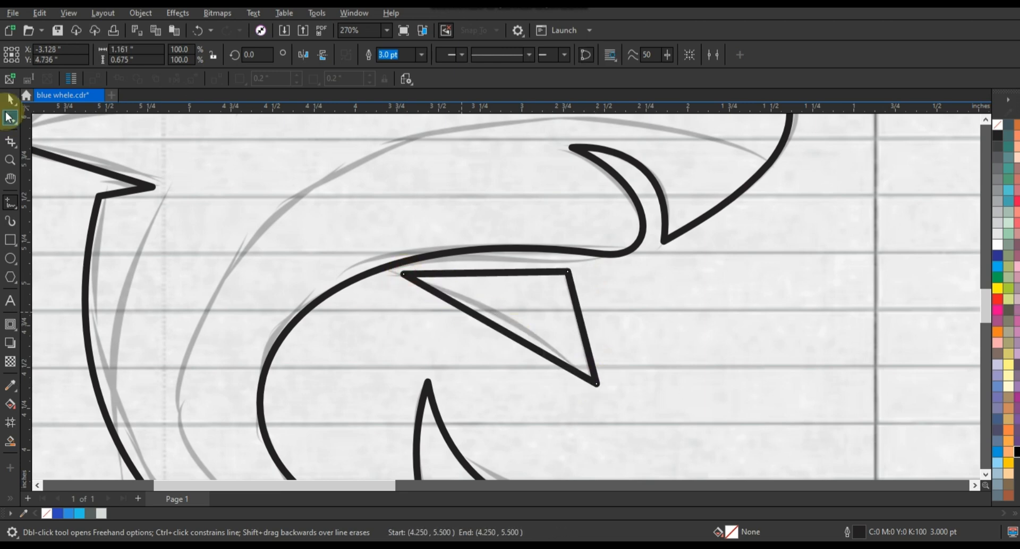
Step: Bend the lower fin's top edge and long diagonal edge upward to follow the sketch
{"action": "left_click", "coordinate": [10, 117]}
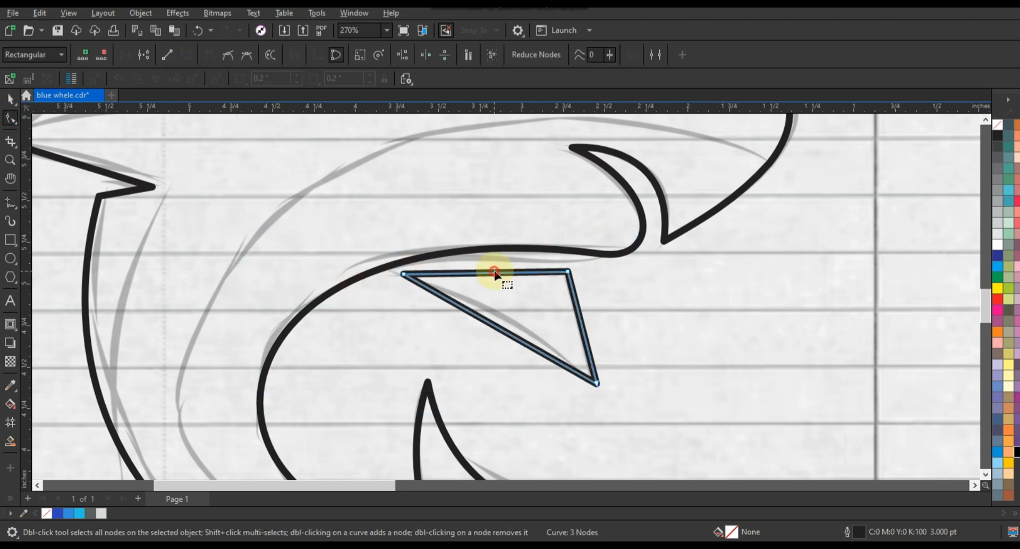
{"action": "left_click_drag", "start_coordinate": [497, 273], "coordinate": [498, 268]}
{"action": "left_click_drag", "start_coordinate": [484, 319], "coordinate": [490, 308]}
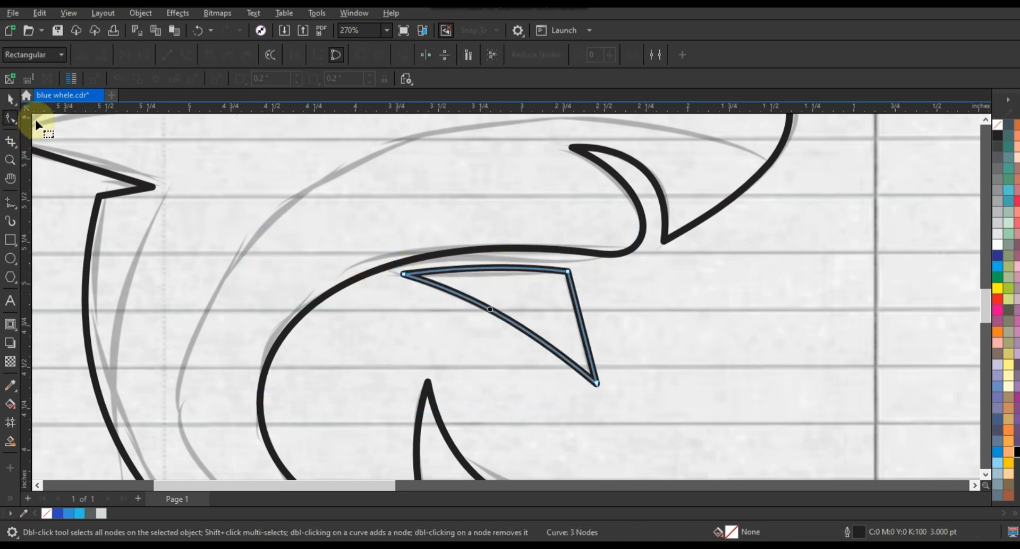
{"action": "left_click", "coordinate": [10, 100]}
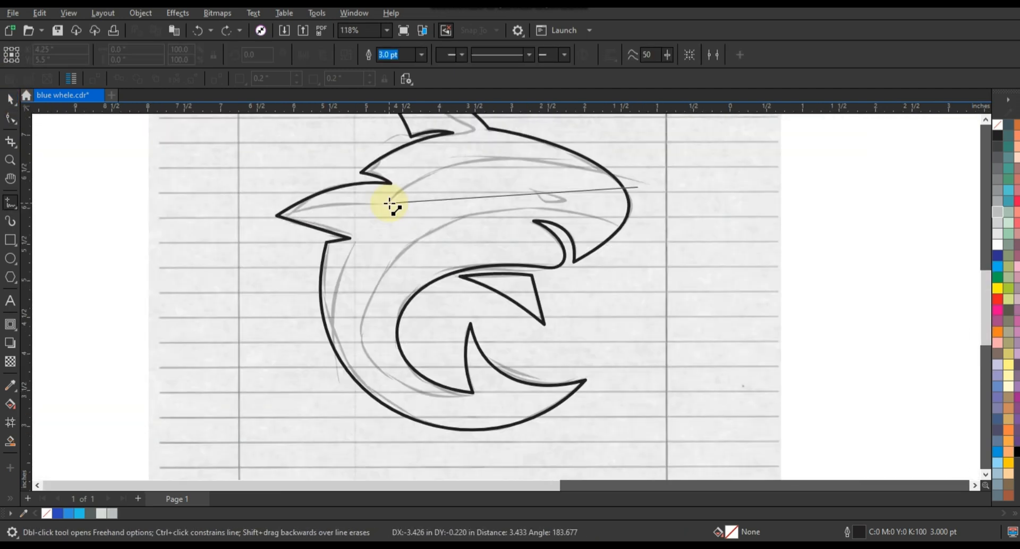
Step: Draw an open four-segment line from beyond the snout through the side fin's tip and notch to the lower body edge
{"action": "double_click", "coordinate": [389, 203]}
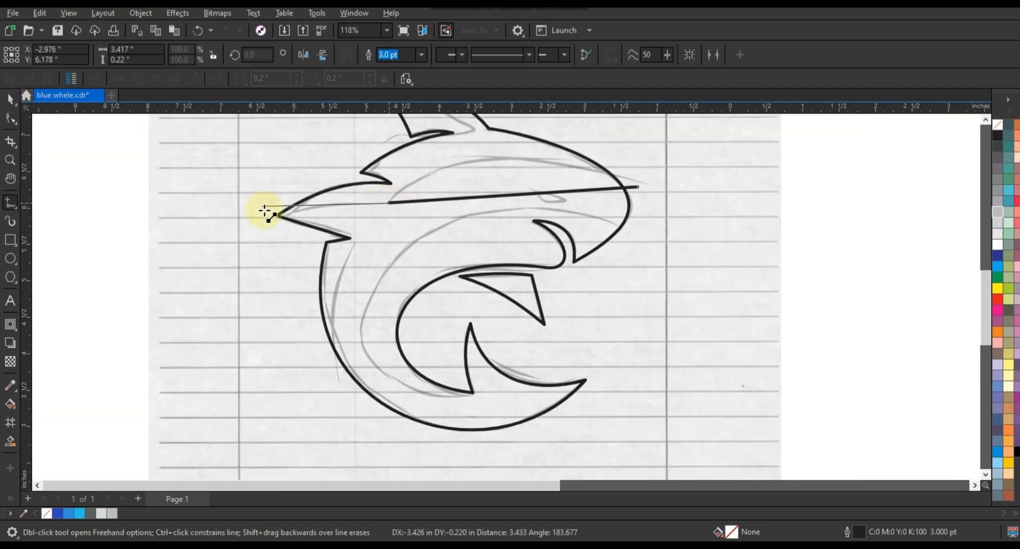
{"action": "double_click", "coordinate": [272, 214]}
{"action": "double_click", "coordinate": [354, 237]}
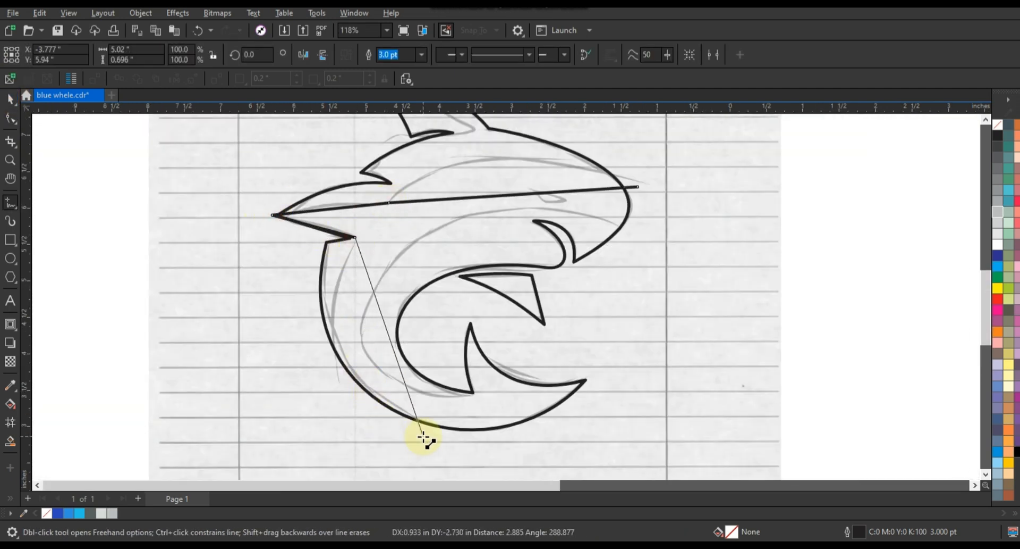
{"action": "left_click", "coordinate": [421, 432]}
{"action": "left_click", "coordinate": [10, 118]}
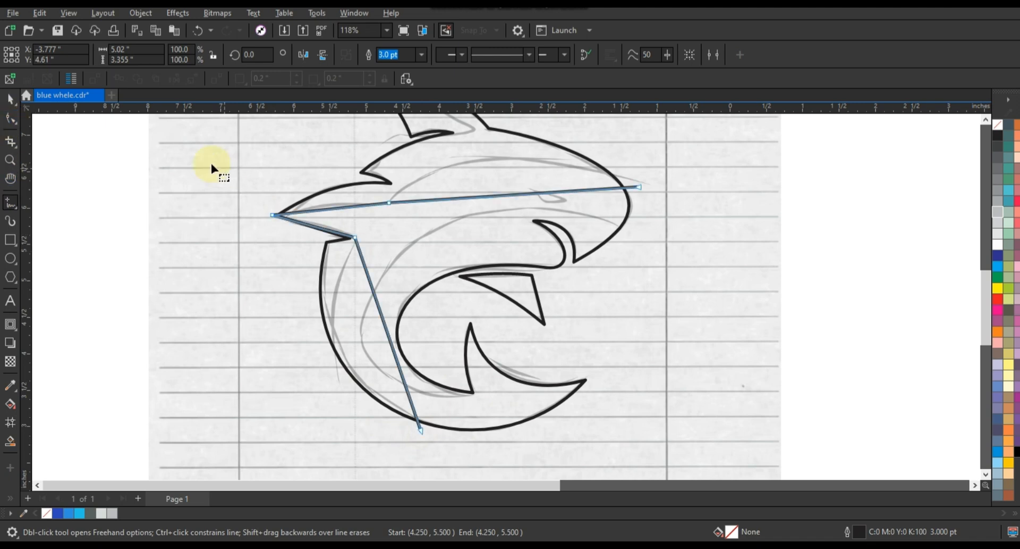
Step: Bend the open line's long segment between the snout and side fin upward to follow the sketched back contour
{"action": "left_click", "coordinate": [986, 119]}
{"action": "left_click_drag", "start_coordinate": [547, 230], "coordinate": [524, 193]}
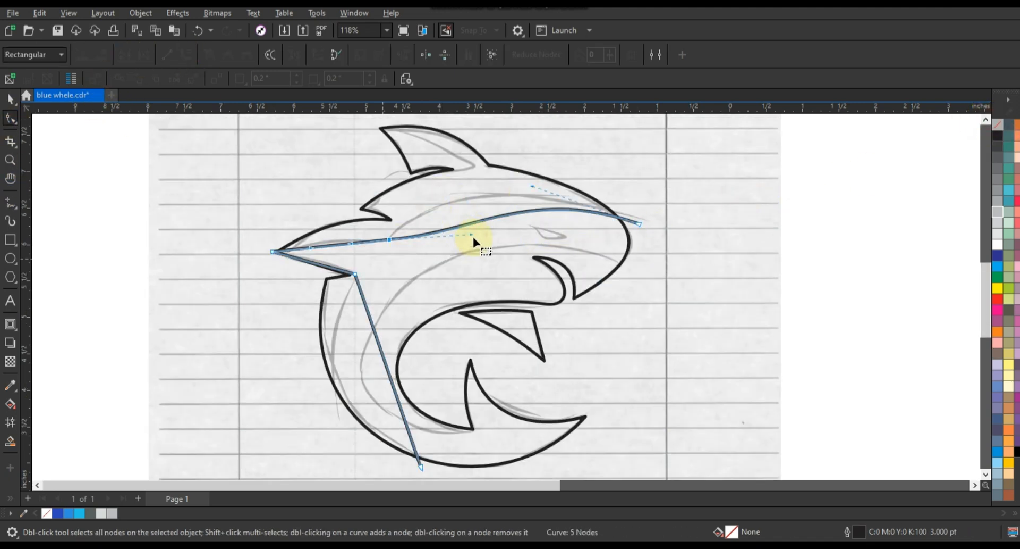
{"action": "left_click_drag", "start_coordinate": [471, 233], "coordinate": [433, 192]}
{"action": "left_click_drag", "start_coordinate": [532, 186], "coordinate": [526, 175]}
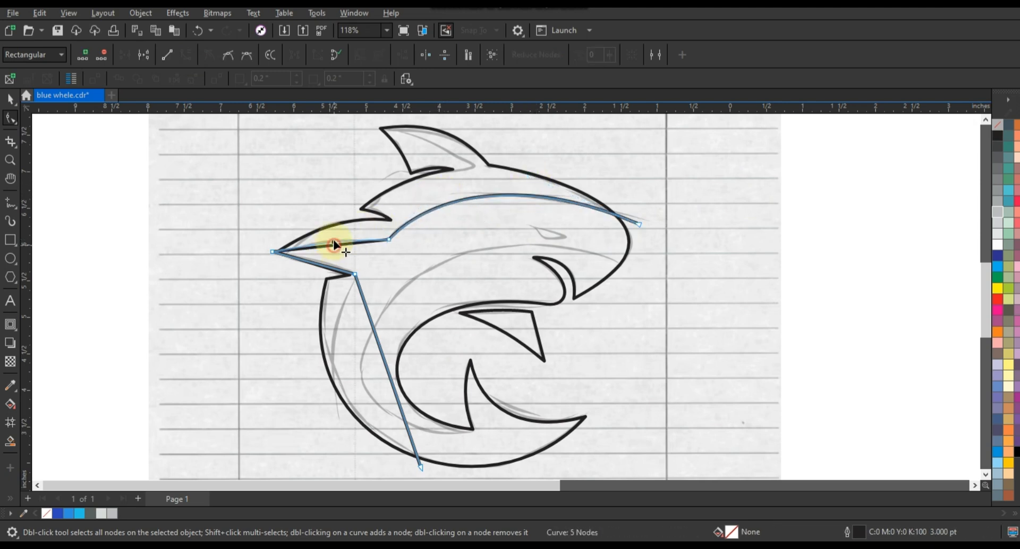
Step: Curve the line's segments around the side fin and down to the lower body edge to match the sketch
{"action": "left_click_drag", "start_coordinate": [336, 245], "coordinate": [328, 262]}
{"action": "left_click_drag", "start_coordinate": [376, 335], "coordinate": [346, 338]}
{"action": "left_click_drag", "start_coordinate": [441, 454], "coordinate": [396, 481]}
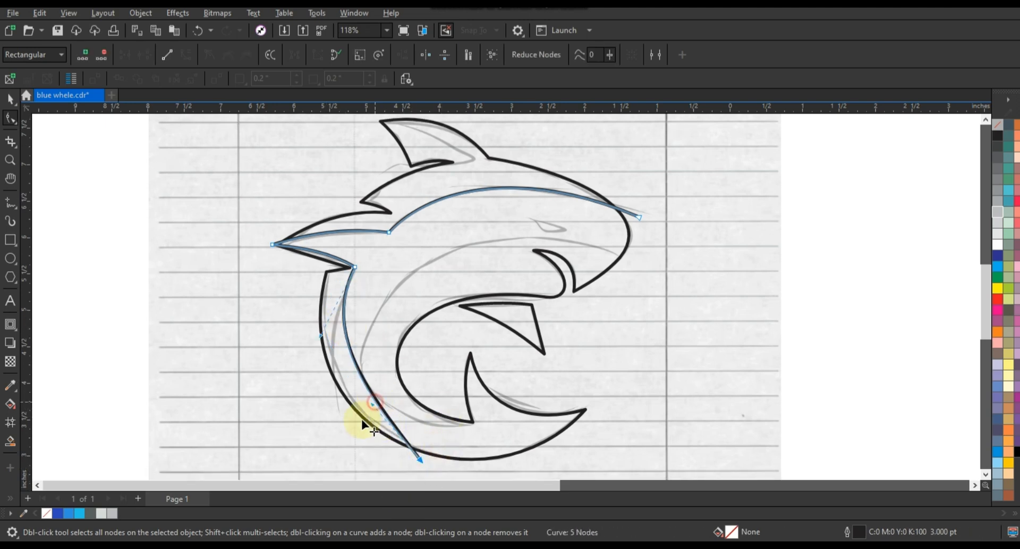
{"action": "left_click_drag", "start_coordinate": [365, 426], "coordinate": [338, 433]}
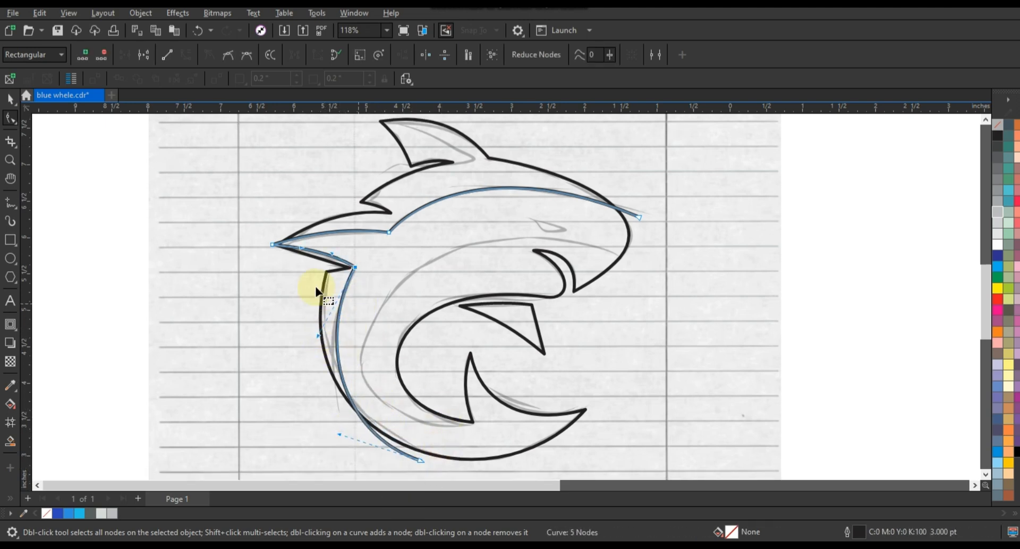
Step: Draw an open two-segment line from beyond the jaw through the inner body to the tail notch, about 2.97 by 2.11 inches
{"action": "key", "text": "F5"}
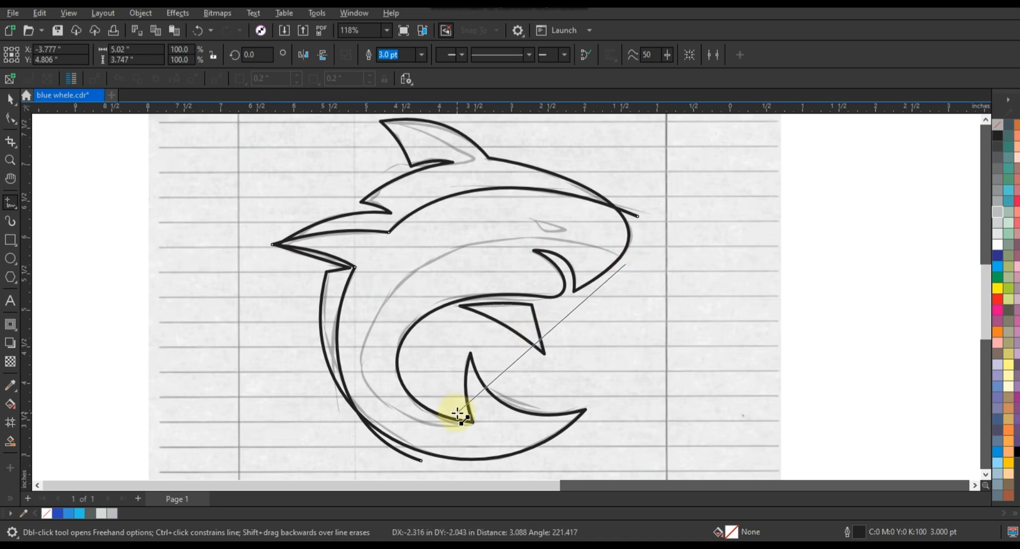
{"action": "double_click", "coordinate": [410, 381]}
{"action": "left_click", "coordinate": [465, 416]}
Step: Move the belly line's middle node onto the sketch and bend its long segment into an arc along the sketched belly contour
{"action": "key", "text": "F10"}
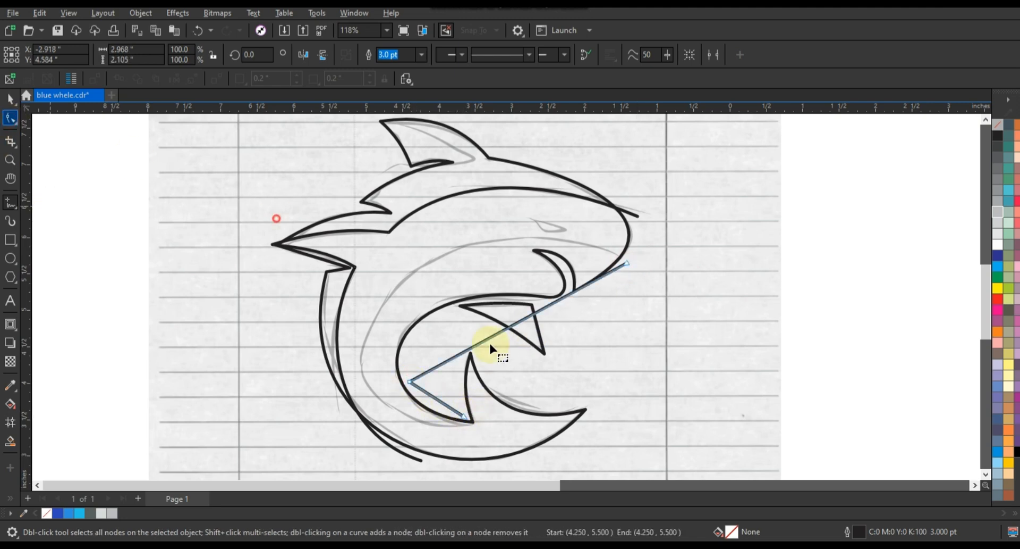
{"action": "left_click_drag", "start_coordinate": [556, 303], "coordinate": [364, 375]}
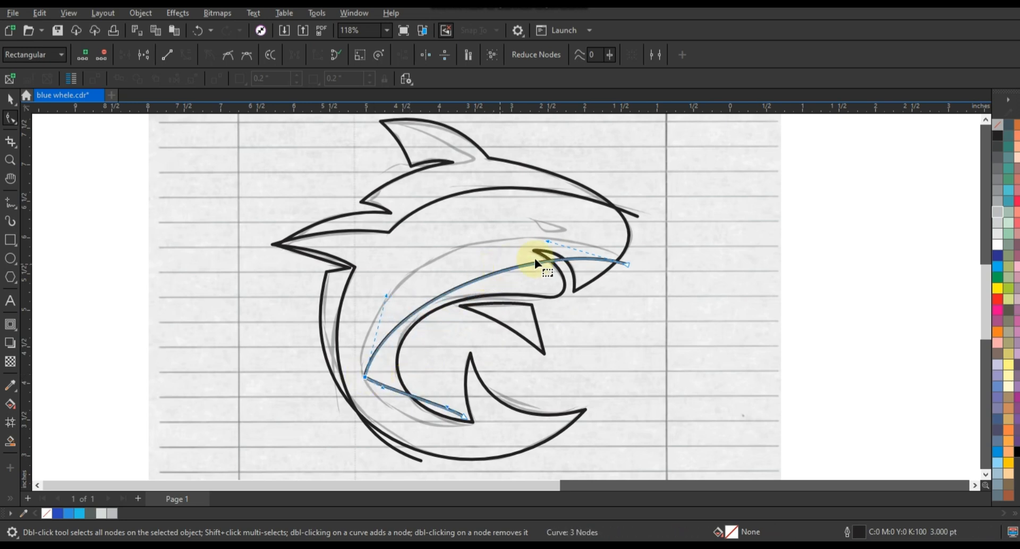
{"action": "left_click_drag", "start_coordinate": [535, 257], "coordinate": [534, 203]}
{"action": "left_click_drag", "start_coordinate": [387, 296], "coordinate": [352, 242]}
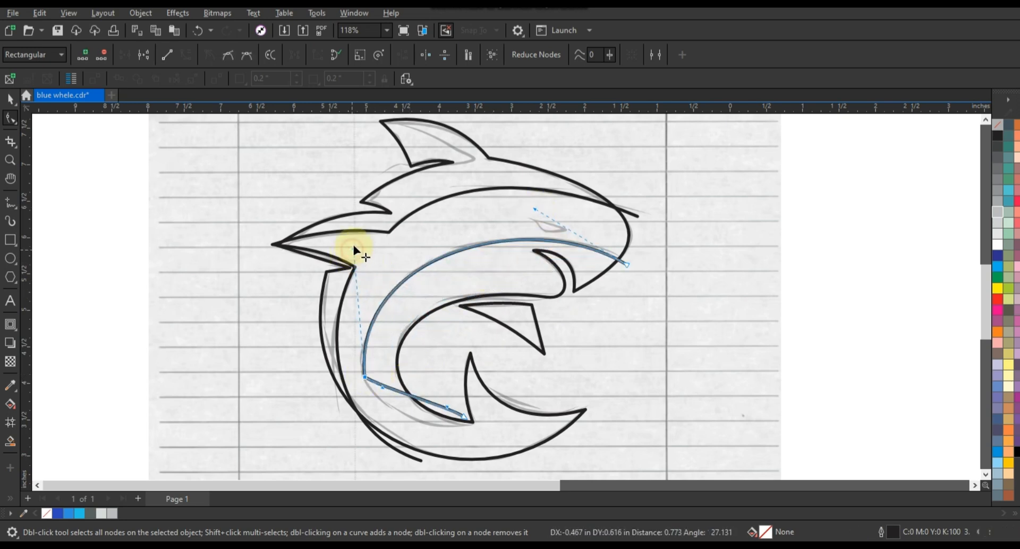
{"action": "left_click_drag", "start_coordinate": [533, 205], "coordinate": [543, 201]}
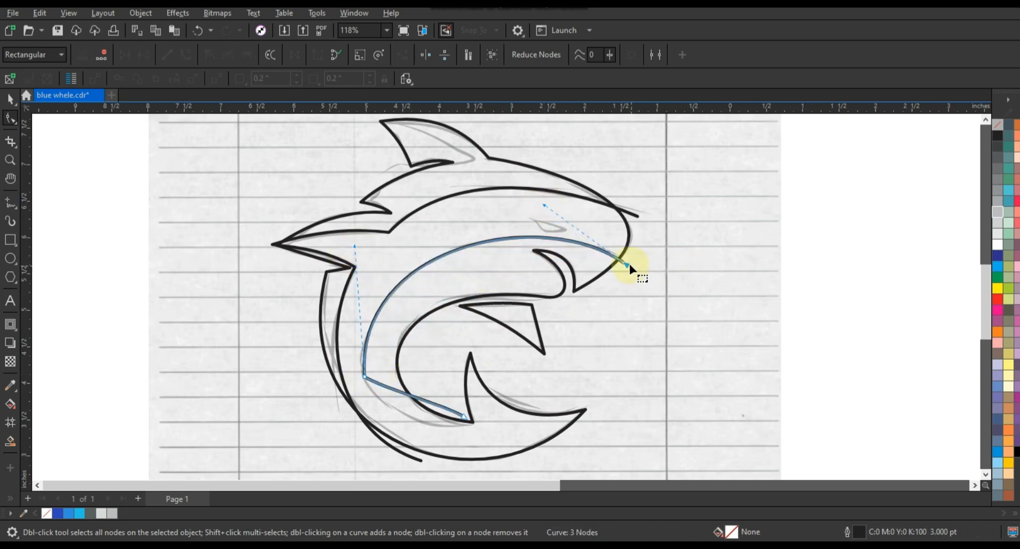
{"action": "left_click_drag", "start_coordinate": [628, 264], "coordinate": [629, 262]}
Step: Curve the belly line's short segment toward the tail notch and refine its middle node so both segments flow smoothly along the sketch
{"action": "left_click_drag", "start_coordinate": [413, 364], "coordinate": [344, 394]}
{"action": "left_click_drag", "start_coordinate": [388, 385], "coordinate": [380, 393]}
{"action": "left_click_drag", "start_coordinate": [450, 405], "coordinate": [439, 435]}
{"action": "left_click_drag", "start_coordinate": [375, 399], "coordinate": [373, 410]}
{"action": "left_click_drag", "start_coordinate": [365, 376], "coordinate": [368, 368]}
{"action": "left_click_drag", "start_coordinate": [357, 238], "coordinate": [350, 243]}
{"action": "left_click_drag", "start_coordinate": [374, 402], "coordinate": [374, 406]}
{"action": "left_click_drag", "start_coordinate": [439, 435], "coordinate": [433, 435]}
{"action": "left_click_drag", "start_coordinate": [374, 411], "coordinate": [371, 405]}
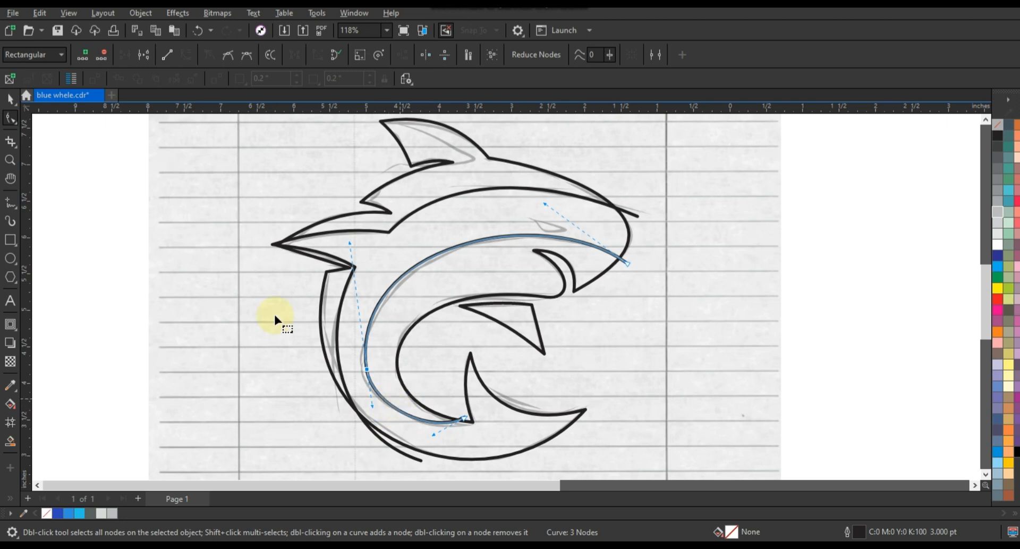
Step: Move all the traced outlines together off the sketch onto the blank page beside it
{"action": "left_click", "coordinate": [10, 99]}
{"action": "scroll", "coordinate": [508, 301], "scroll_direction": "down", "scroll_amount": 1}
{"action": "left_click_drag", "start_coordinate": [288, 156], "coordinate": [601, 406]}
{"action": "left_click_drag", "start_coordinate": [486, 300], "coordinate": [774, 301]}
{"action": "left_click", "coordinate": [870, 341]}
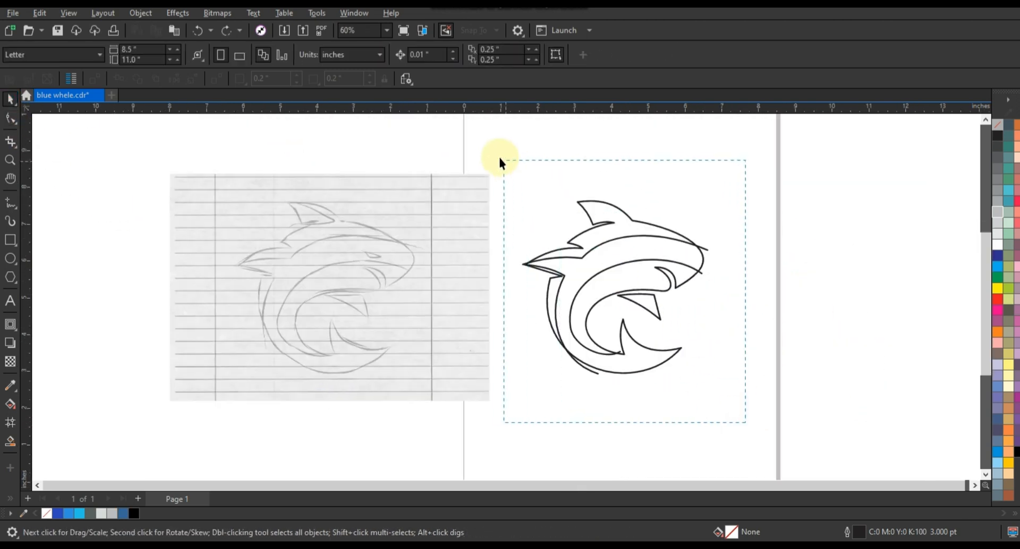
Step: Combine the four traced whale curves into a single object
{"action": "left_click_drag", "start_coordinate": [500, 159], "coordinate": [500, 159]}
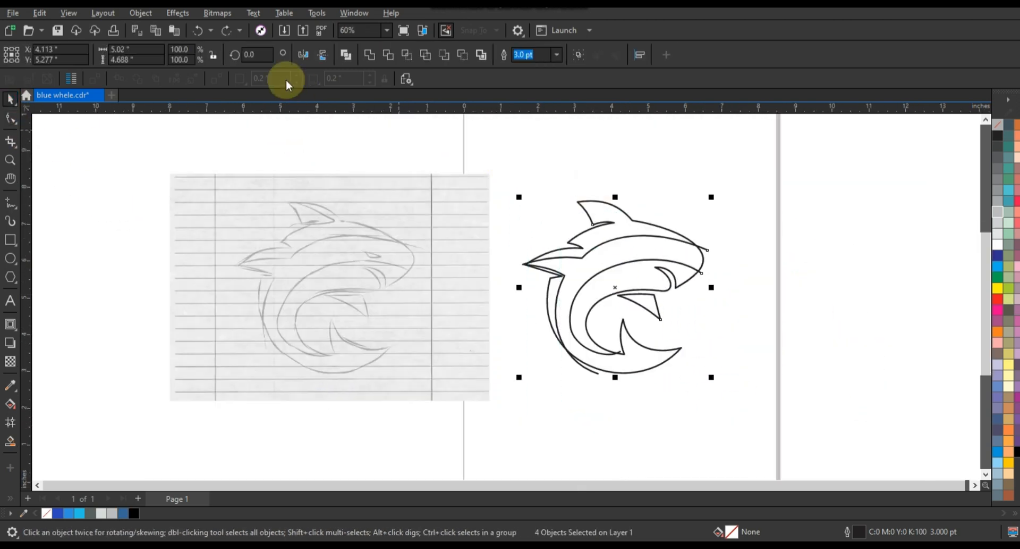
{"action": "left_click", "coordinate": [342, 54]}
{"action": "left_click", "coordinate": [725, 277]}
Step: Smart-fill the main body, belly, rear strip, upper back and lower fin regions with blue #336699 and a 0.5 pt black outline
{"action": "scroll", "coordinate": [725, 277], "scroll_direction": "up", "scroll_amount": 1}
{"action": "left_click", "coordinate": [11, 441]}
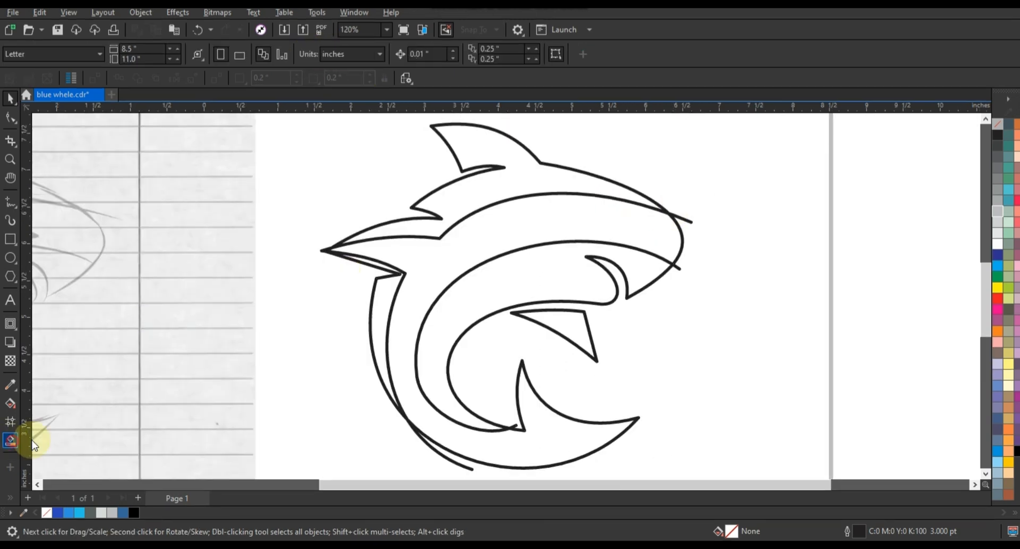
{"action": "left_click", "coordinate": [33, 442]}
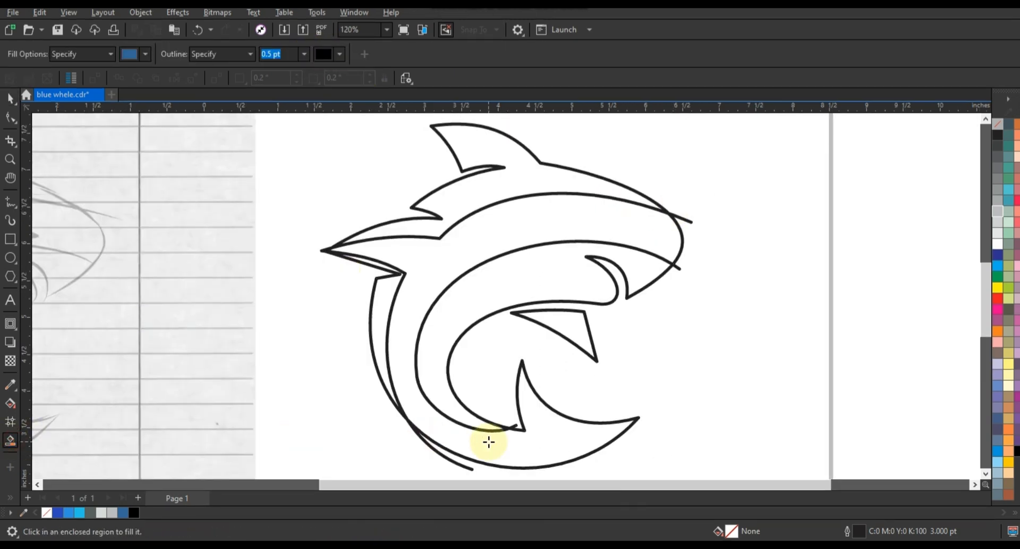
{"action": "left_click", "coordinate": [489, 441]}
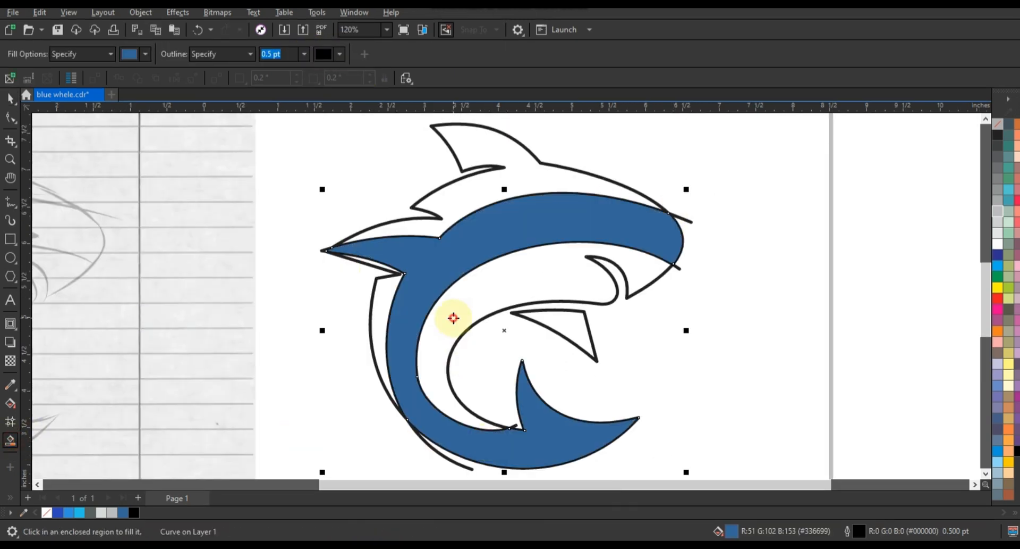
{"action": "left_click", "coordinate": [453, 317]}
{"action": "left_click", "coordinate": [380, 307]}
{"action": "left_click", "coordinate": [433, 228]}
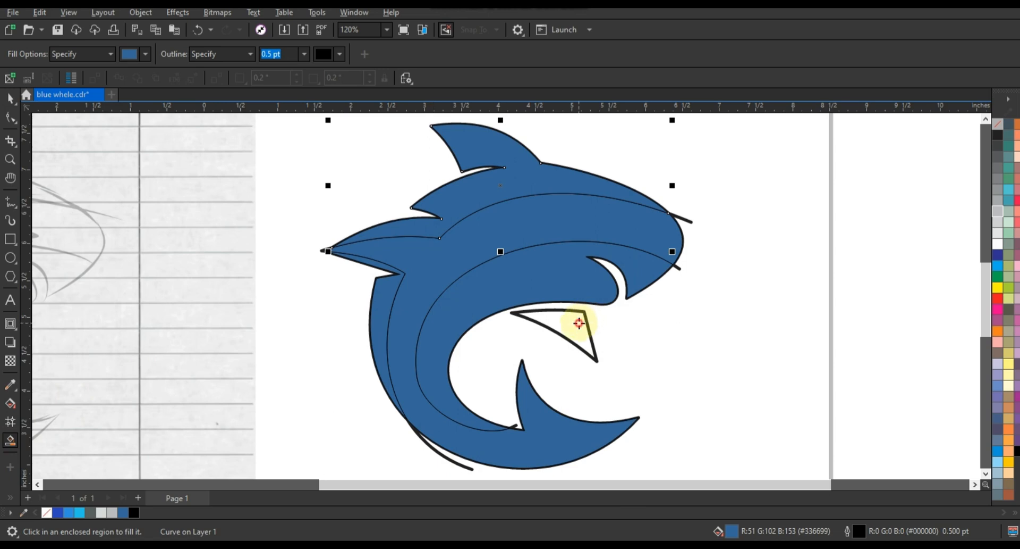
{"action": "left_click", "coordinate": [578, 323]}
Step: Delete the original combined line work, keeping only the filled shapes
{"action": "left_click", "coordinate": [11, 98]}
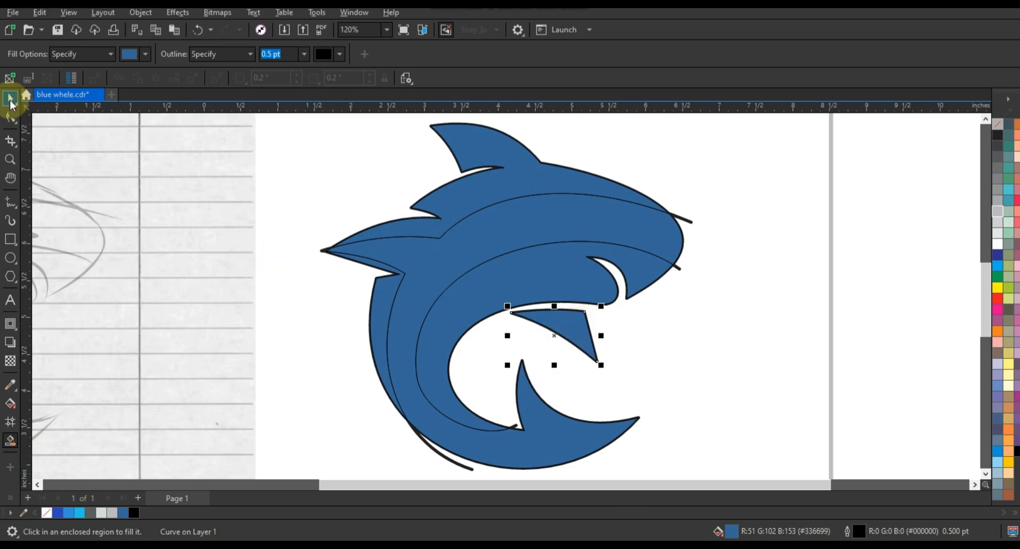
{"action": "left_click", "coordinate": [688, 219]}
{"action": "key", "text": "Delete"}
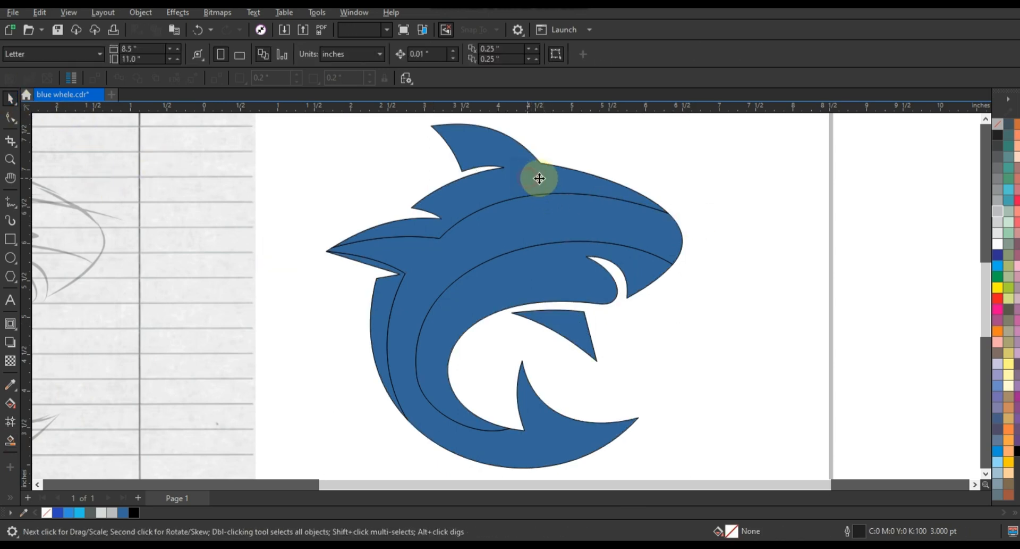
Step: Fill the upper back with its fins and the rear body strip with cyan #23C1E6
{"action": "left_click", "coordinate": [540, 178]}
{"action": "left_click", "coordinate": [80, 512]}
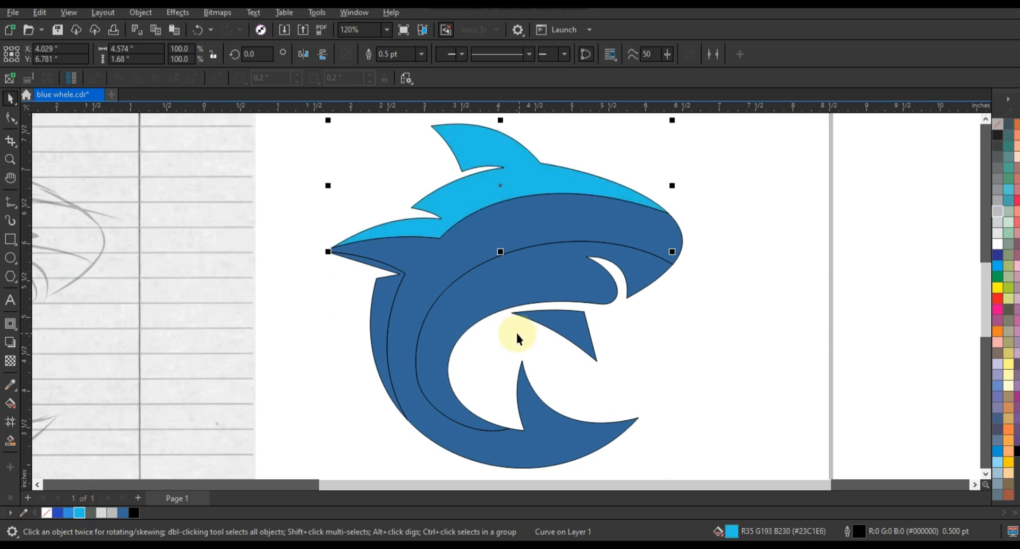
{"action": "left_click", "coordinate": [381, 289]}
{"action": "left_click", "coordinate": [79, 512]}
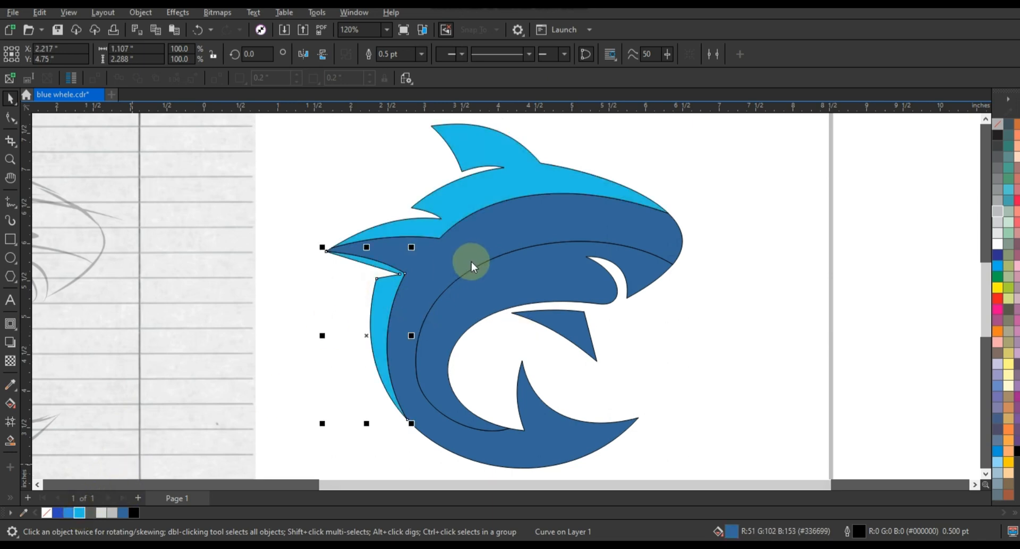
Step: Give the main body a linear gradient from dark blue at the tail to lighter blue at the upper body
{"action": "left_click_drag", "start_coordinate": [57, 512], "coordinate": [471, 273]}
{"action": "key", "text": "g"}
{"action": "left_click_drag", "start_coordinate": [69, 512], "coordinate": [489, 223]}
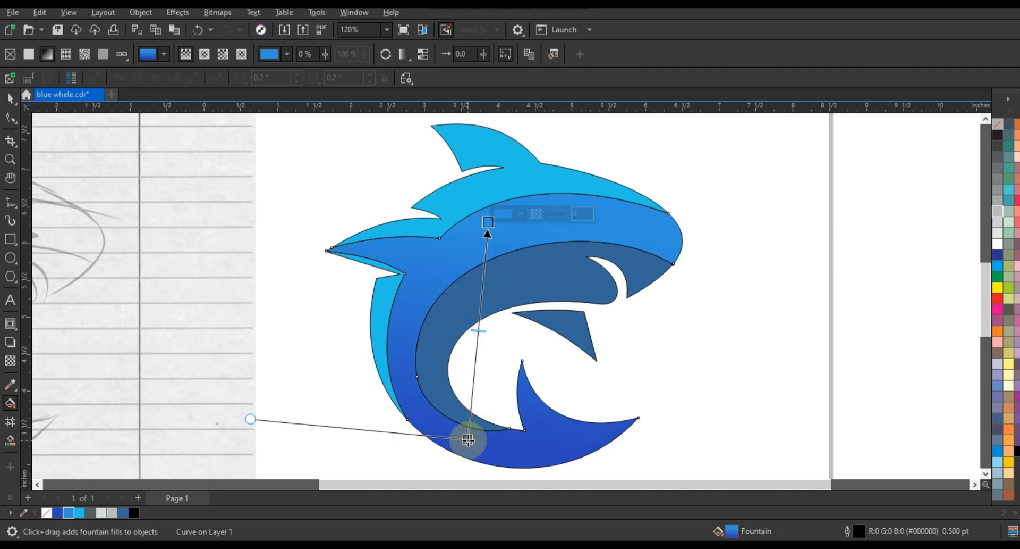
{"action": "left_click_drag", "start_coordinate": [467, 439], "coordinate": [466, 451]}
{"action": "left_click", "coordinate": [10, 98]}
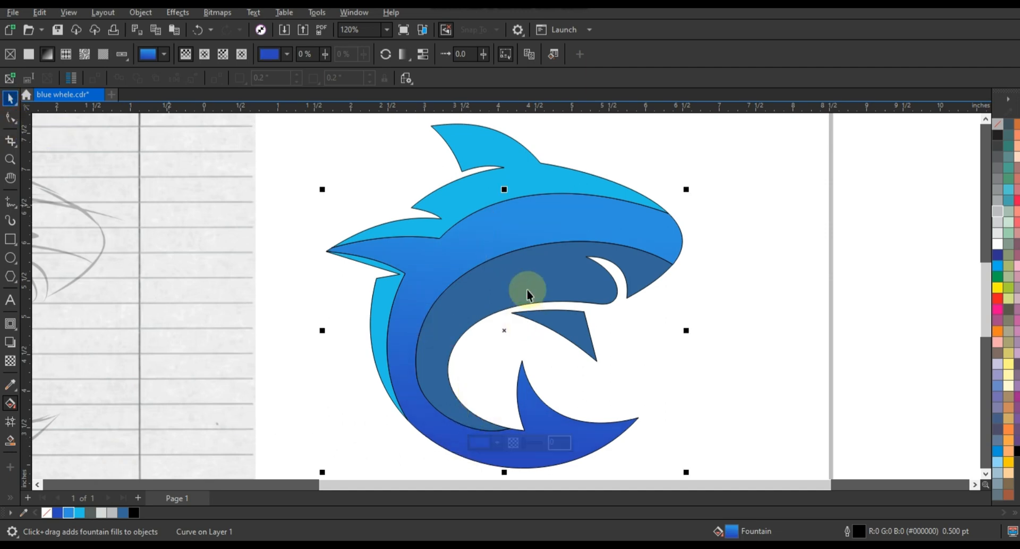
Step: Give the belly a linear gradient from dark gray #57605D near the tail to light gray at the jaw
{"action": "left_click", "coordinate": [528, 291]}
{"action": "left_click", "coordinate": [90, 512]}
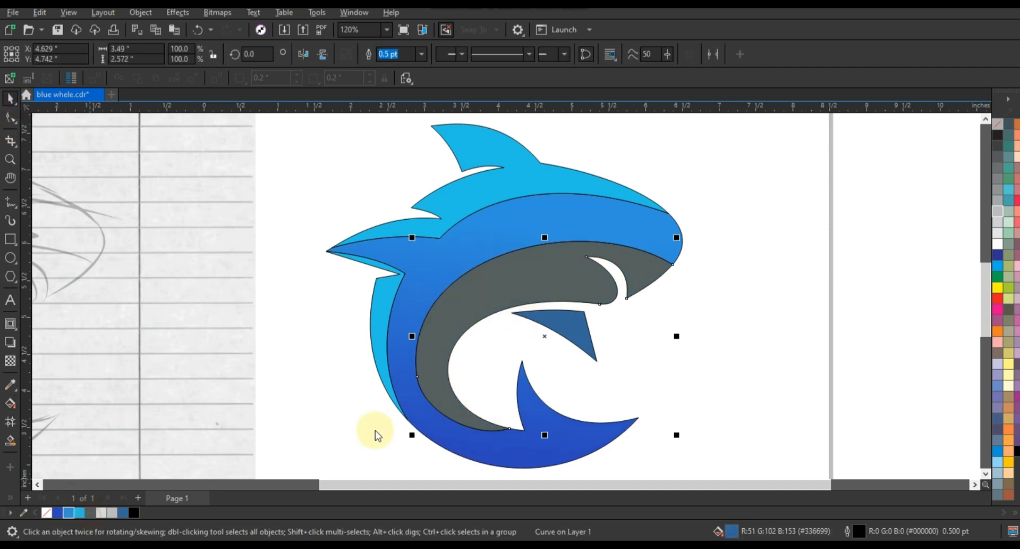
{"action": "key", "text": "g"}
{"action": "left_click_drag", "start_coordinate": [445, 400], "coordinate": [499, 273]}
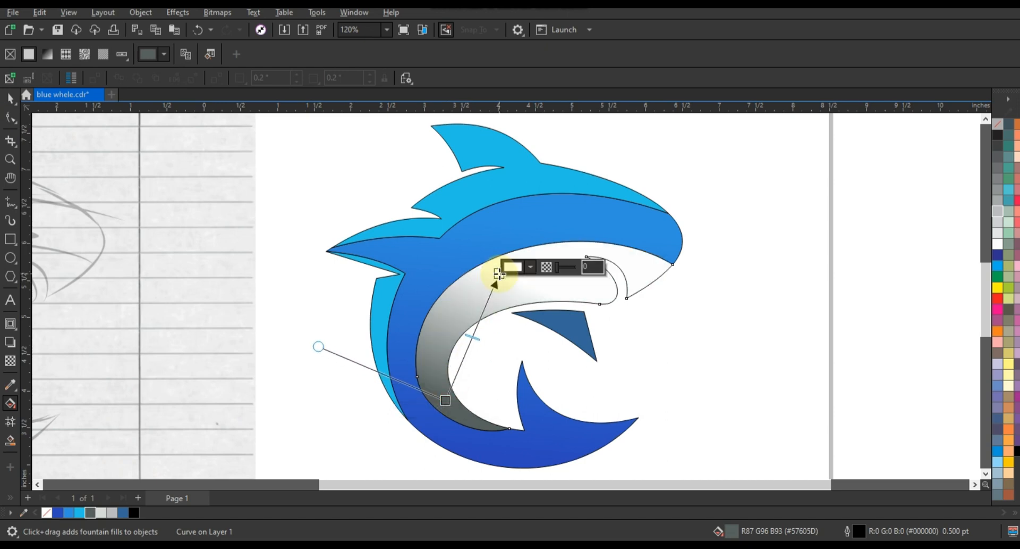
{"action": "left_click_drag", "start_coordinate": [112, 512], "coordinate": [502, 272]}
{"action": "left_click", "coordinate": [463, 395]}
{"action": "left_click_drag", "start_coordinate": [446, 401], "coordinate": [444, 409]}
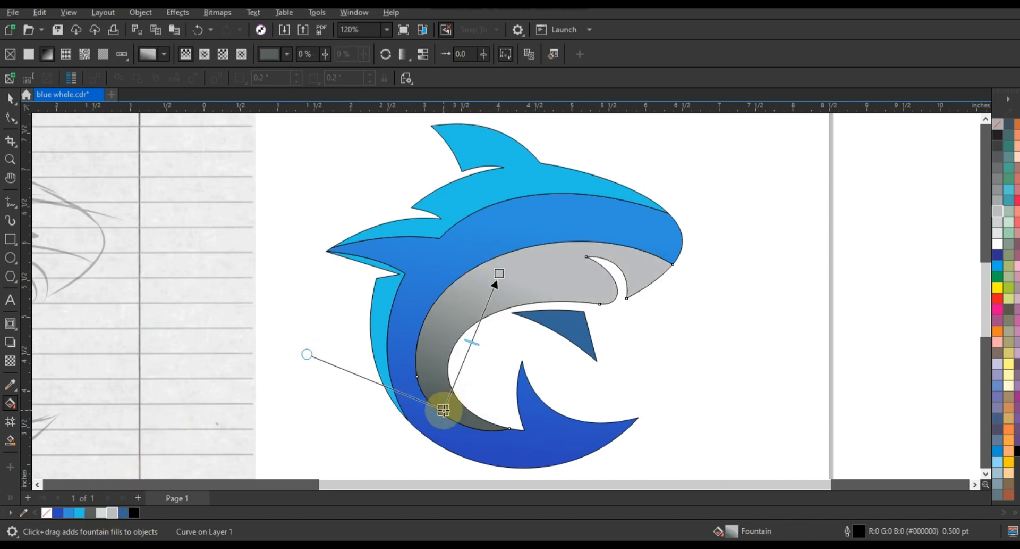
{"action": "left_click", "coordinate": [14, 103]}
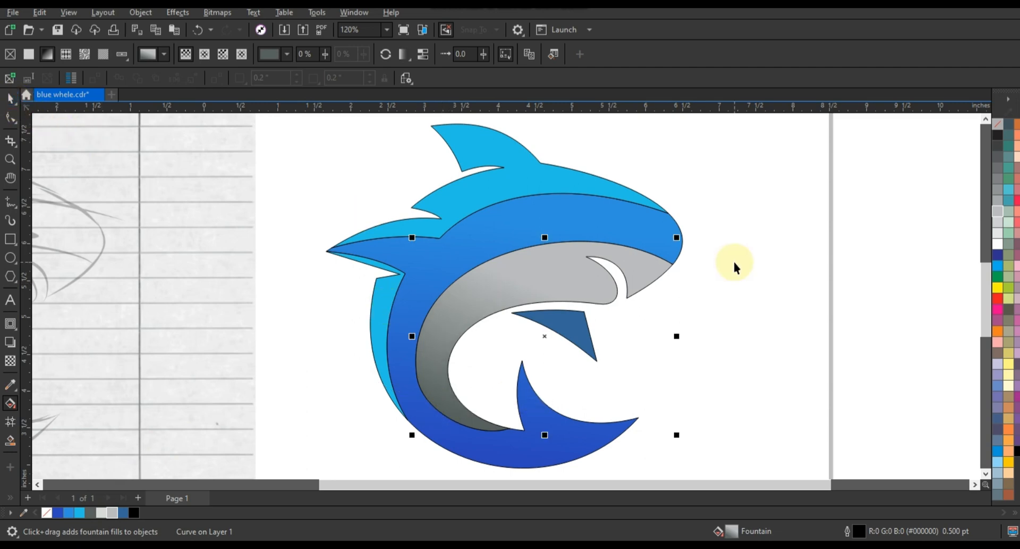
{"action": "left_click", "coordinate": [734, 263]}
Step: Give the lower fin a linear gradient from dark blue #2A47BC at its upper edge to lighter blue at its tip
{"action": "left_click", "coordinate": [585, 340]}
{"action": "left_click", "coordinate": [57, 512]}
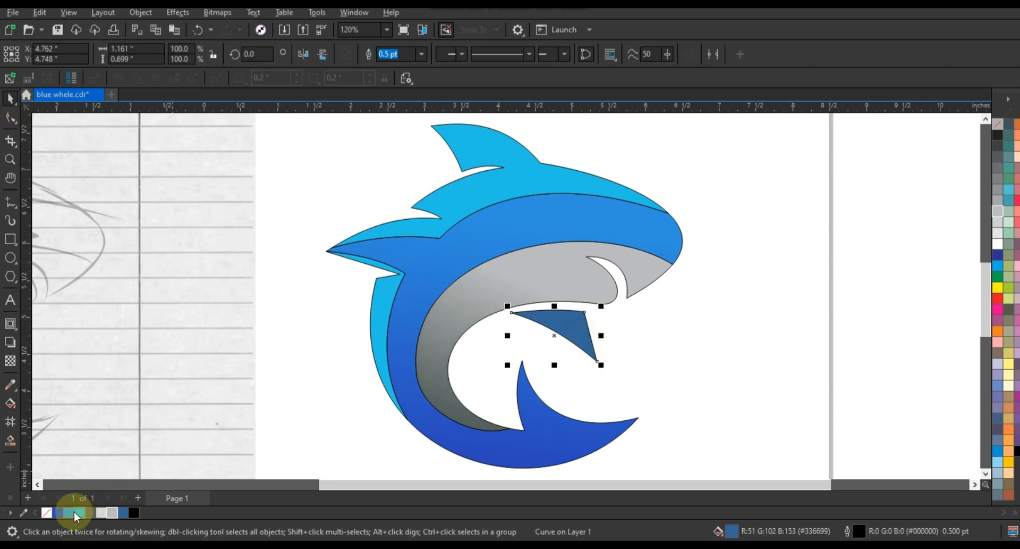
{"action": "key", "text": "g"}
{"action": "left_click", "coordinate": [559, 327]}
{"action": "left_click_drag", "start_coordinate": [576, 356], "coordinate": [577, 357]}
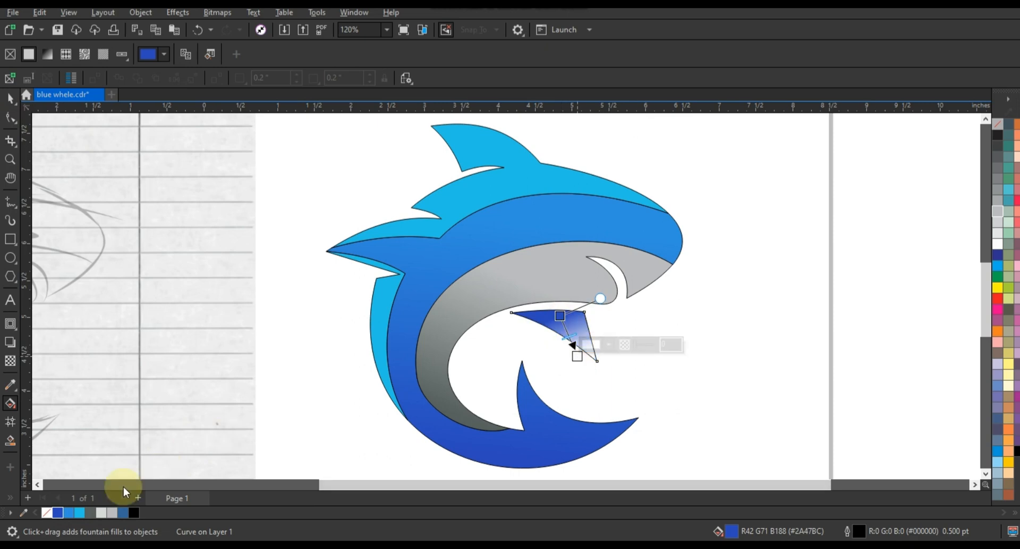
{"action": "left_click_drag", "start_coordinate": [69, 518], "coordinate": [578, 355]}
{"action": "left_click", "coordinate": [558, 317]}
{"action": "left_click_drag", "start_coordinate": [557, 310], "coordinate": [556, 305]}
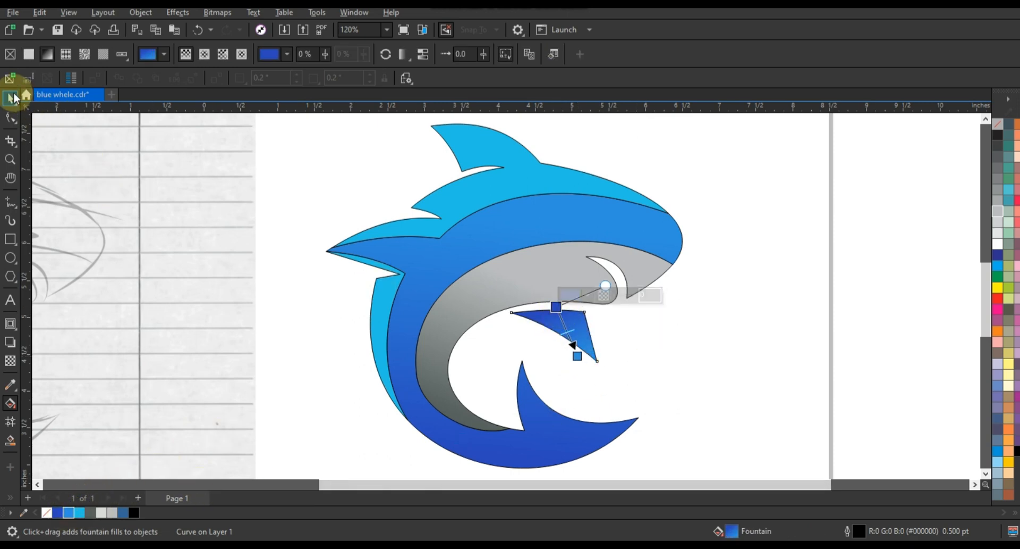
Step: Remove the outline color from all five filled whale shapes
{"action": "left_click", "coordinate": [11, 99]}
{"action": "scroll", "coordinate": [463, 229], "scroll_direction": "down", "scroll_amount": 1}
{"action": "left_click", "coordinate": [594, 358]}
{"action": "left_click_drag", "start_coordinate": [594, 363], "coordinate": [377, 166]}
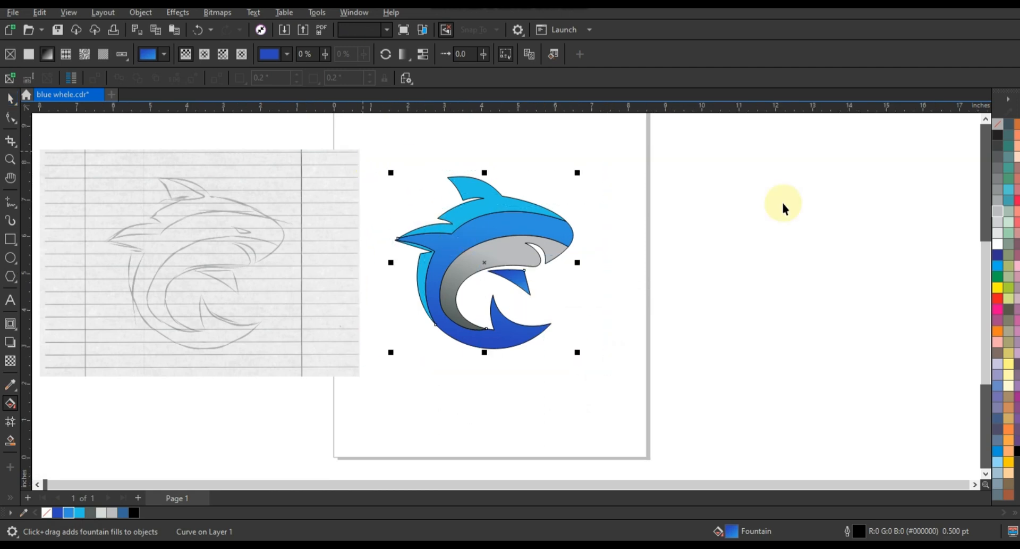
{"action": "key", "text": "space"}
{"action": "left_click", "coordinate": [1001, 134]}
{"action": "right_click", "coordinate": [998, 125]}
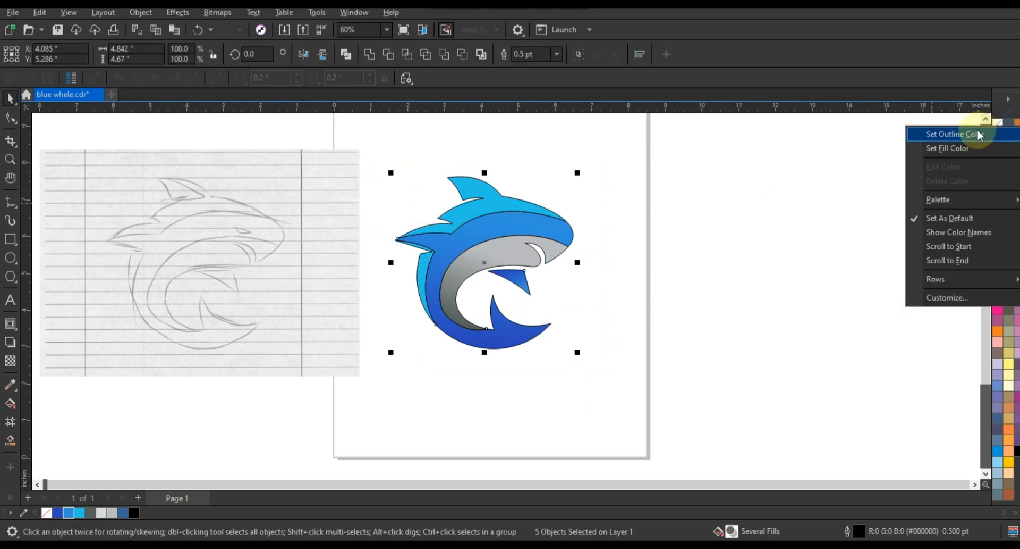
{"action": "left_click", "coordinate": [980, 131]}
{"action": "left_click", "coordinate": [687, 228]}
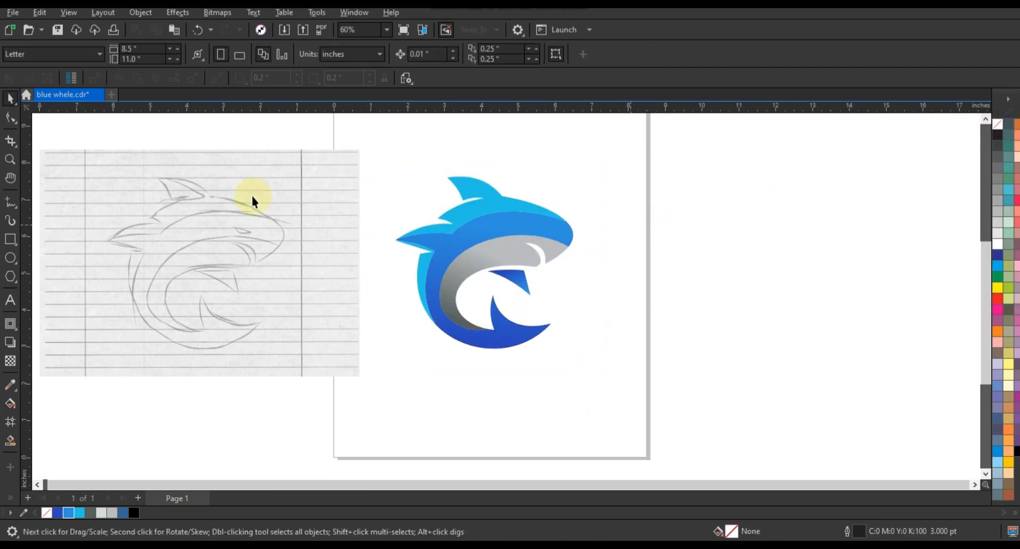
Step: Draw a two-node outline along the sketched eye's upper edge, about 0.55 by 0.18 inches, and make its nodes editable
{"action": "left_click", "coordinate": [10, 159]}
{"action": "mouse_move", "coordinate": [201, 213]}
{"action": "left_mouse_down"}
{"action": "mouse_move", "coordinate": [317, 257]}
{"action": "mouse_move", "coordinate": [307, 253]}
{"action": "left_mouse_up"}
{"action": "left_click", "coordinate": [9, 202]}
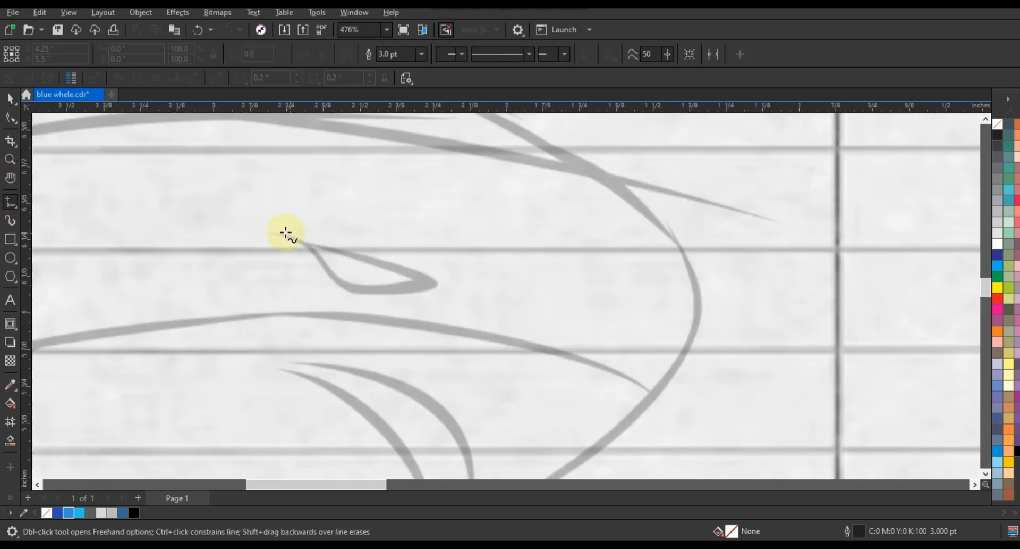
{"action": "left_click", "coordinate": [445, 284]}
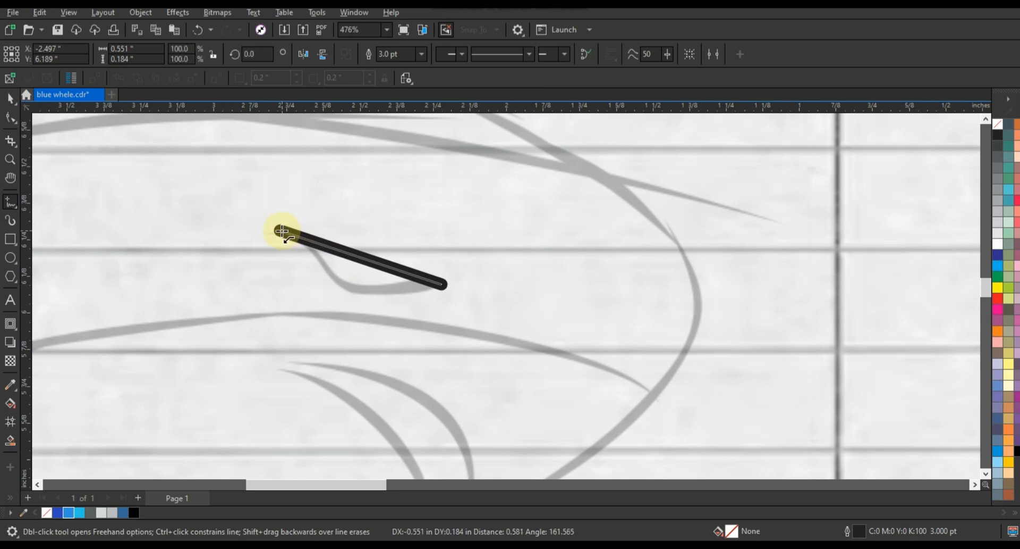
{"action": "key", "text": "F10"}
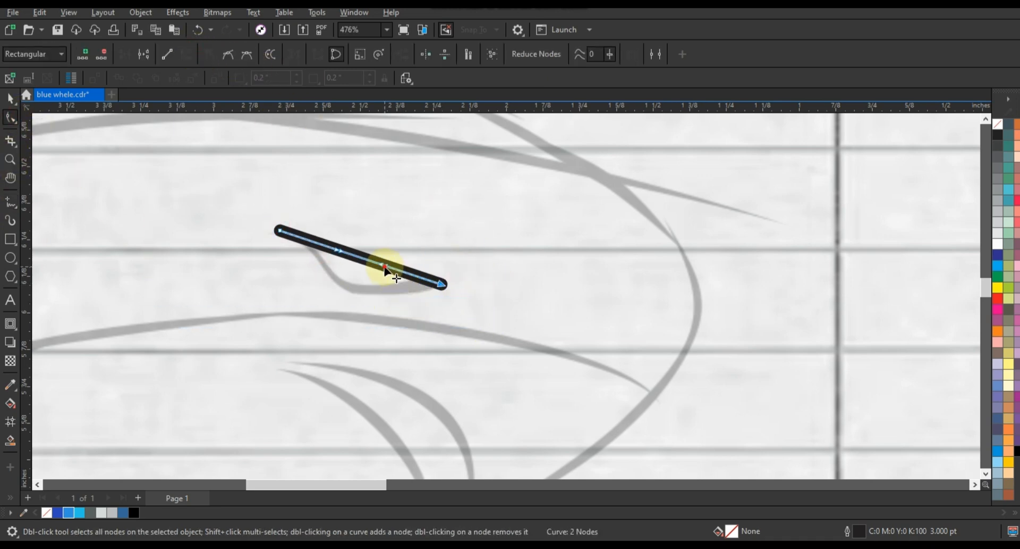
Step: Bend the eye's lower edge into a curve along the sketch, making a closed shape about 0.55 by 0.24 inches
{"action": "left_click_drag", "start_coordinate": [356, 295], "coordinate": [309, 330]}
{"action": "left_click_drag", "start_coordinate": [394, 316], "coordinate": [396, 318]}
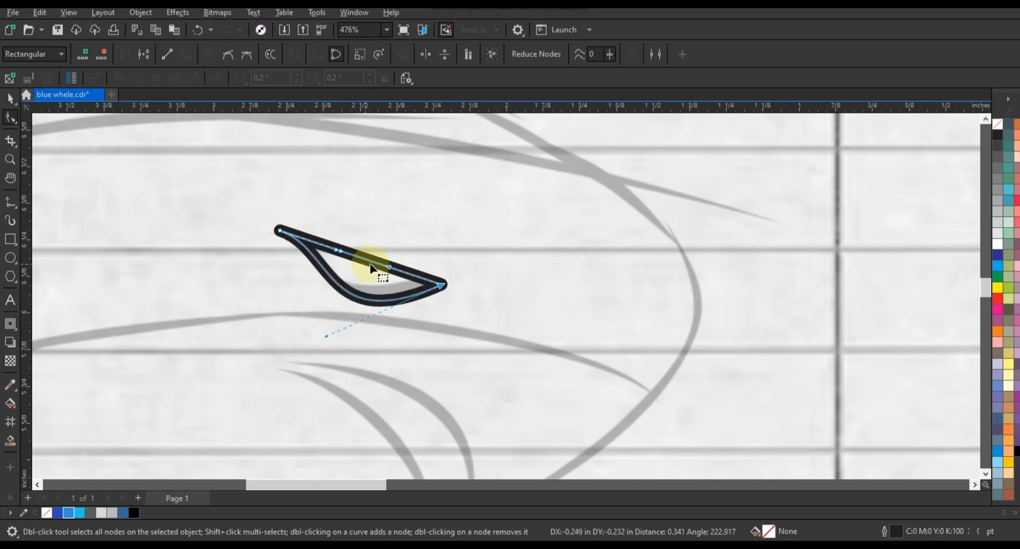
{"action": "left_click", "coordinate": [373, 258]}
{"action": "left_click", "coordinate": [10, 100]}
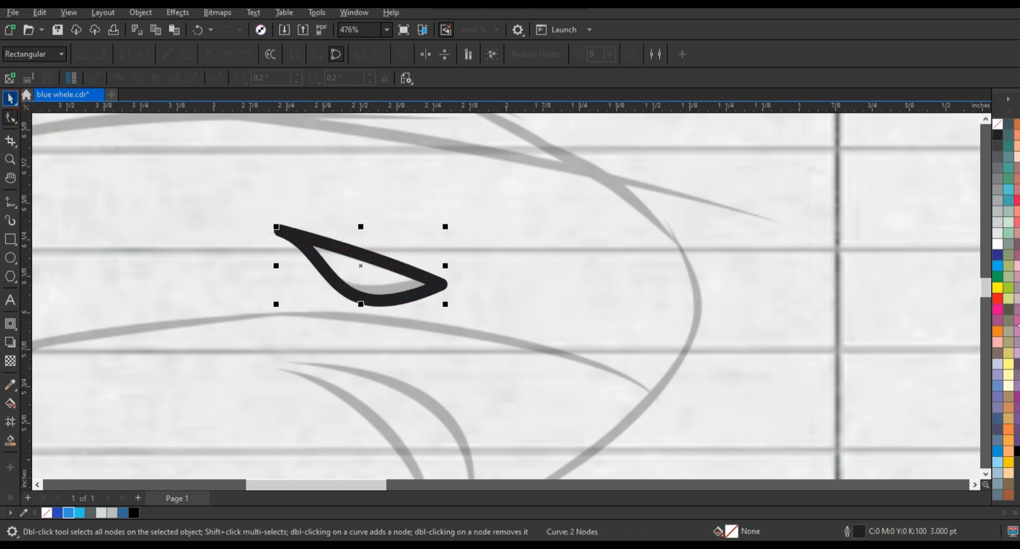
Step: Remove the eye shape's outline color and fill it with white
{"action": "right_click", "coordinate": [1001, 126]}
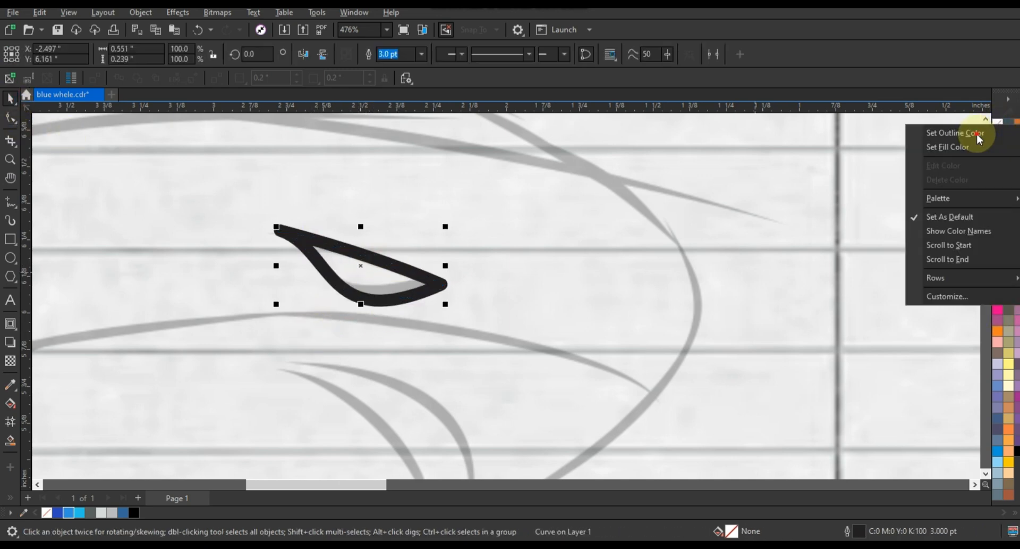
{"action": "left_click", "coordinate": [978, 136]}
{"action": "scroll", "coordinate": [302, 269], "scroll_direction": "down", "scroll_amount": 1}
{"action": "left_click", "coordinate": [997, 245]}
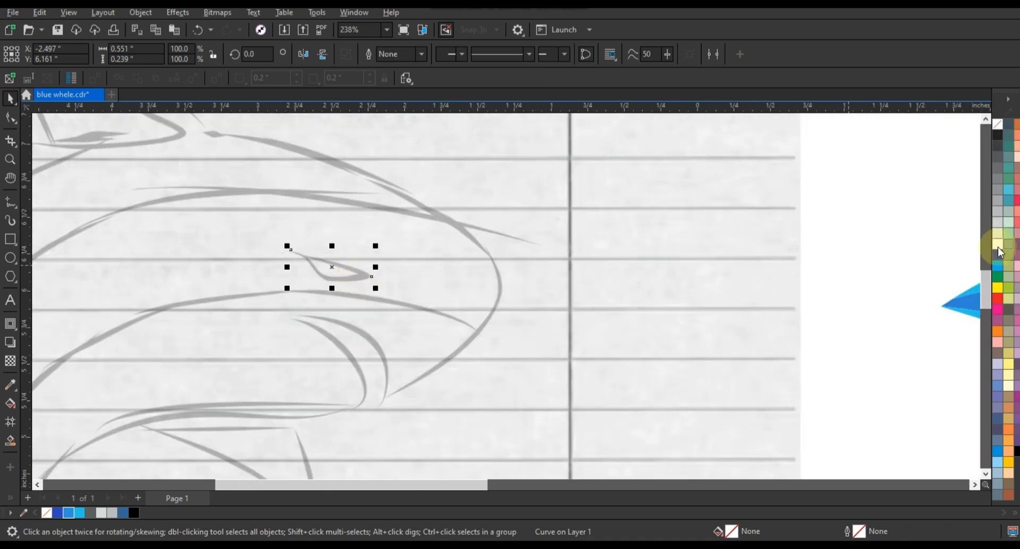
{"action": "key", "text": "shift+F2"}
{"action": "scroll", "coordinate": [269, 260], "scroll_direction": "down", "scroll_amount": 5}
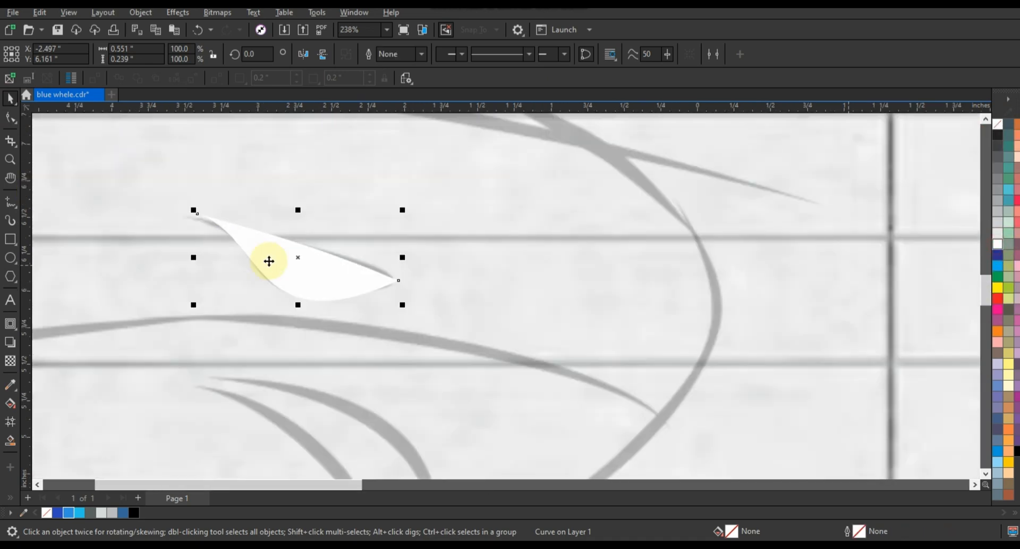
Step: Move the white eye horizontally from the sketch onto the head of the colored figure
{"action": "left_click_drag", "start_coordinate": [270, 260], "coordinate": [450, 260]}
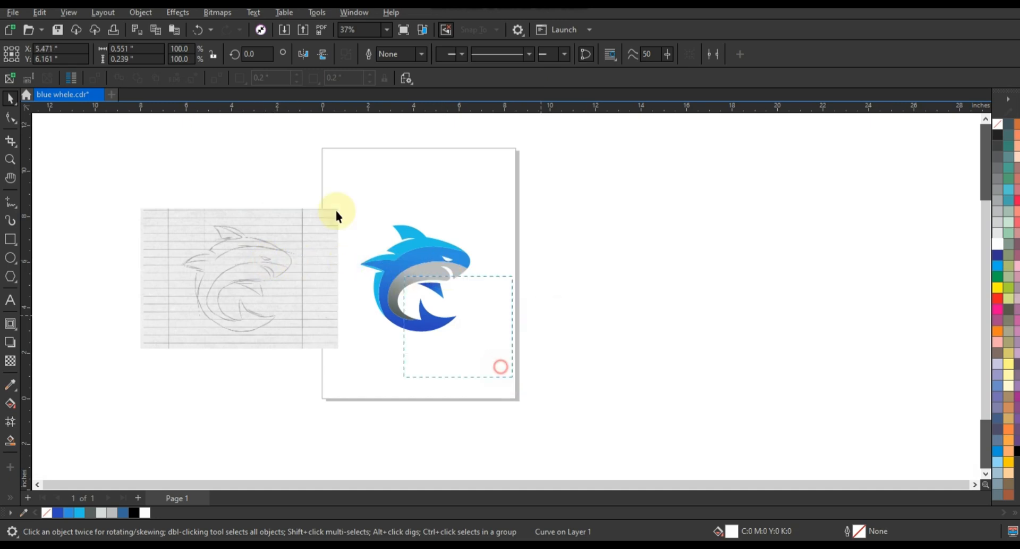
{"action": "left_click_drag", "start_coordinate": [336, 211], "coordinate": [346, 212]}
{"action": "key", "text": "shift+F2"}
{"action": "key", "text": "Escape"}
{"action": "left_click_drag", "start_coordinate": [614, 237], "coordinate": [614, 231]}
{"action": "left_click", "coordinate": [744, 334]}
Step: Reshape the gray belly's curves around the white mouth slit so the slit becomes narrower and tapers smoothly
{"action": "left_click", "coordinate": [614, 289]}
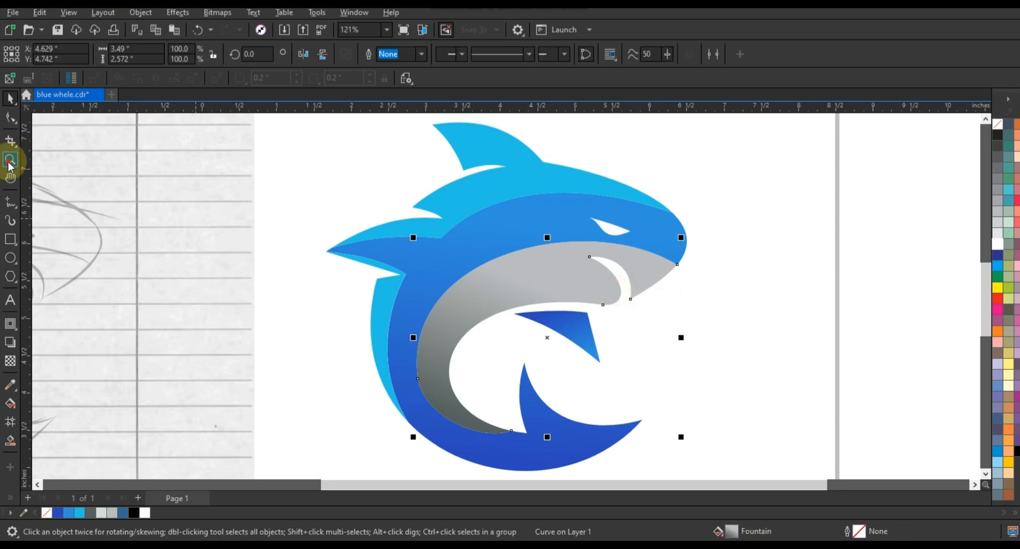
{"action": "left_click", "coordinate": [9, 161]}
{"action": "left_click_drag", "start_coordinate": [517, 202], "coordinate": [705, 339]}
{"action": "left_click", "coordinate": [10, 118]}
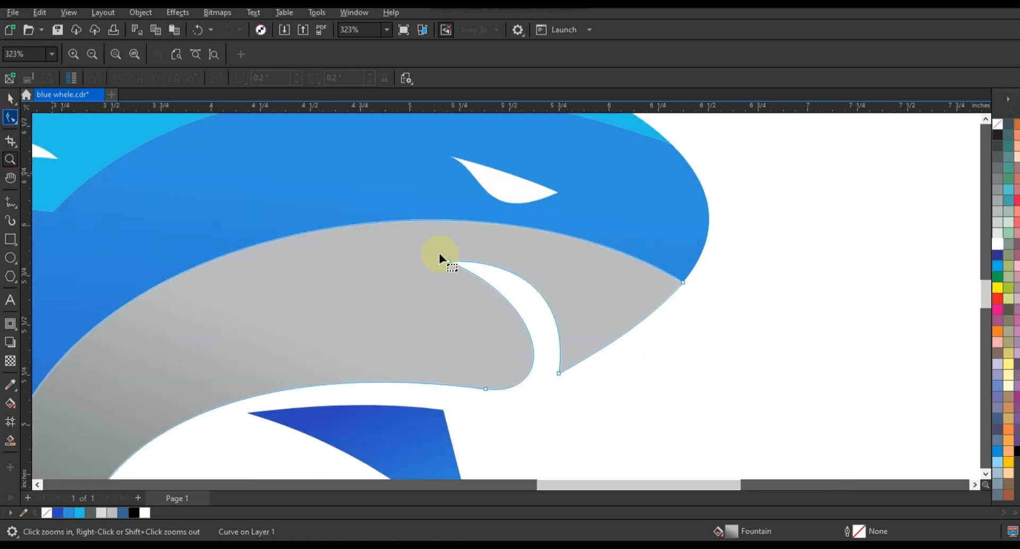
{"action": "key", "text": "F10"}
{"action": "left_click_drag", "start_coordinate": [551, 293], "coordinate": [572, 278]}
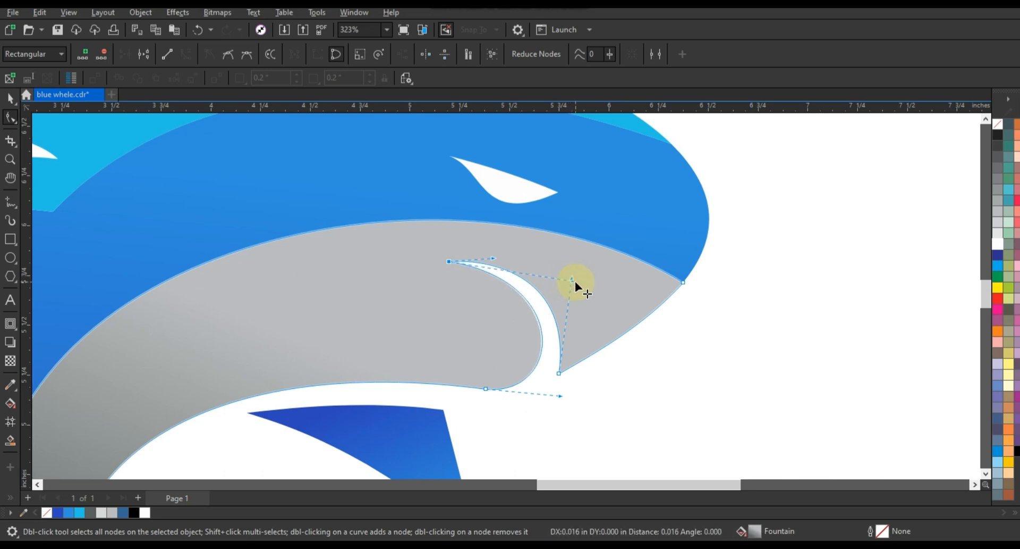
{"action": "left_click", "coordinate": [10, 98]}
{"action": "left_click", "coordinate": [816, 324]}
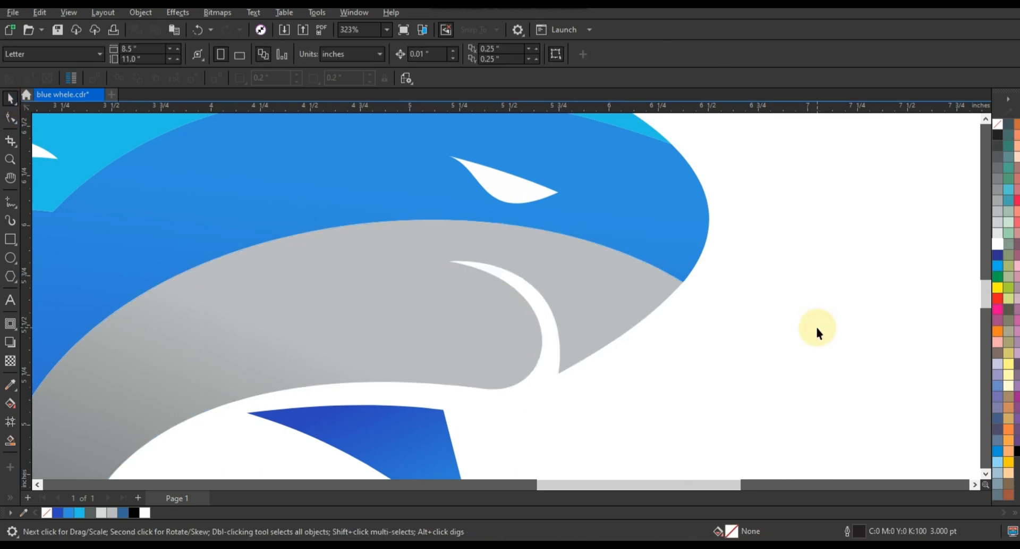
Step: Move the sketch bitmap horizontally away from the logo until it is clear of the page
{"action": "scroll", "coordinate": [816, 324], "scroll_direction": "down", "scroll_amount": 2}
{"action": "scroll", "coordinate": [697, 275], "scroll_direction": "down", "scroll_amount": 4}
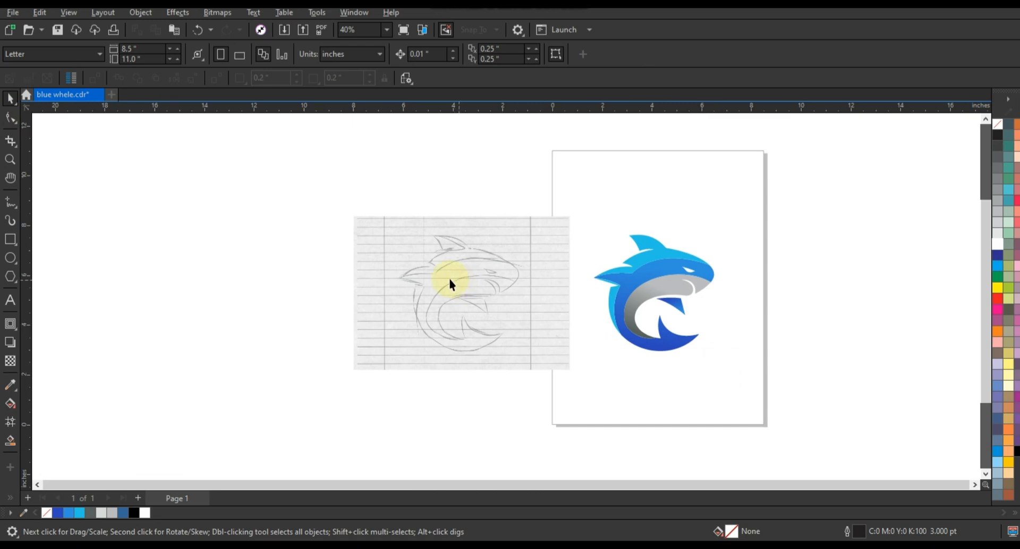
{"action": "left_click_drag", "start_coordinate": [584, 395], "coordinate": [586, 396]}
{"action": "left_click_drag", "start_coordinate": [494, 310], "coordinate": [401, 309]}
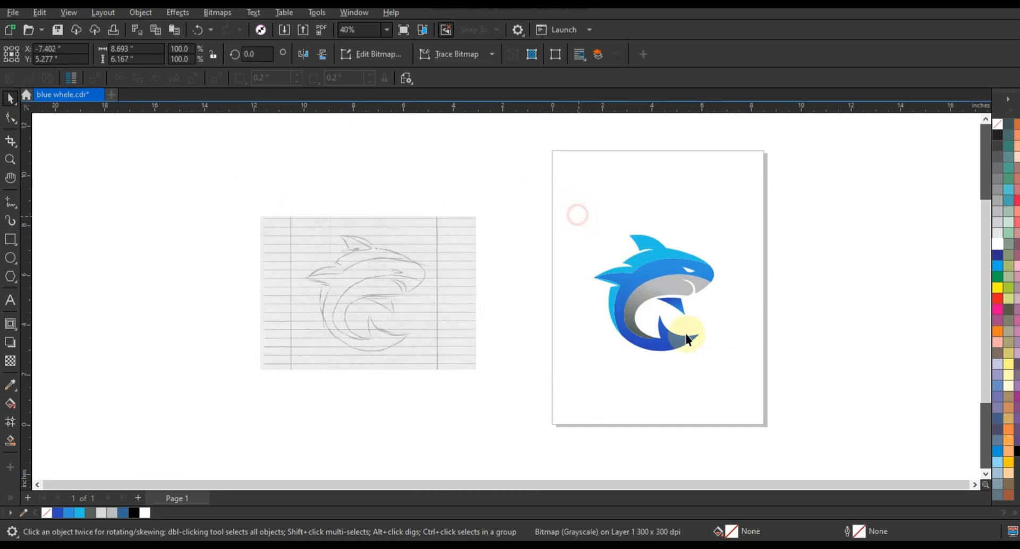
Step: Group all six logo shapes with no outline color and move the group to the upper part of the page
{"action": "left_click_drag", "start_coordinate": [722, 367], "coordinate": [723, 366]}
{"action": "right_click", "coordinate": [993, 127]}
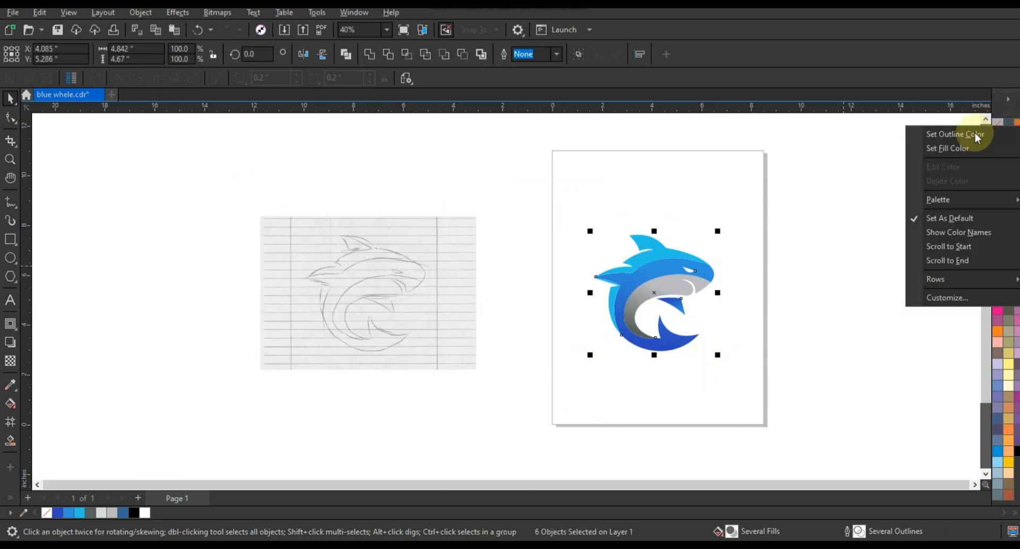
{"action": "left_click", "coordinate": [654, 259]}
{"action": "key", "text": "ctrl+g"}
{"action": "left_click_drag", "start_coordinate": [653, 259], "coordinate": [664, 223]}
{"action": "left_click", "coordinate": [749, 332]}
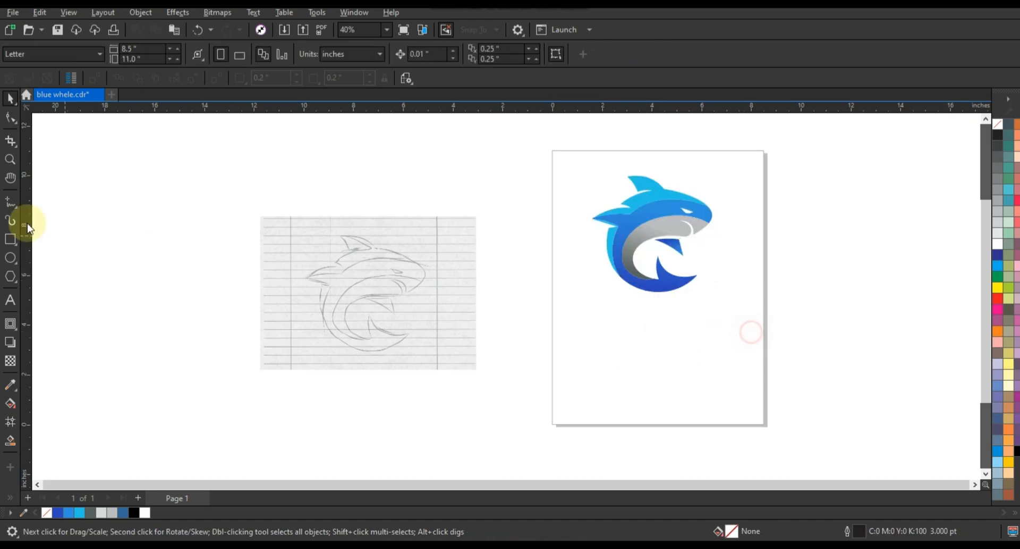
Step: Add the text "Blue Shark" below the logo and set its font to Humnst777 BlkCn BT
{"action": "left_click", "coordinate": [10, 159]}
{"action": "left_click_drag", "start_coordinate": [520, 165], "coordinate": [813, 357]}
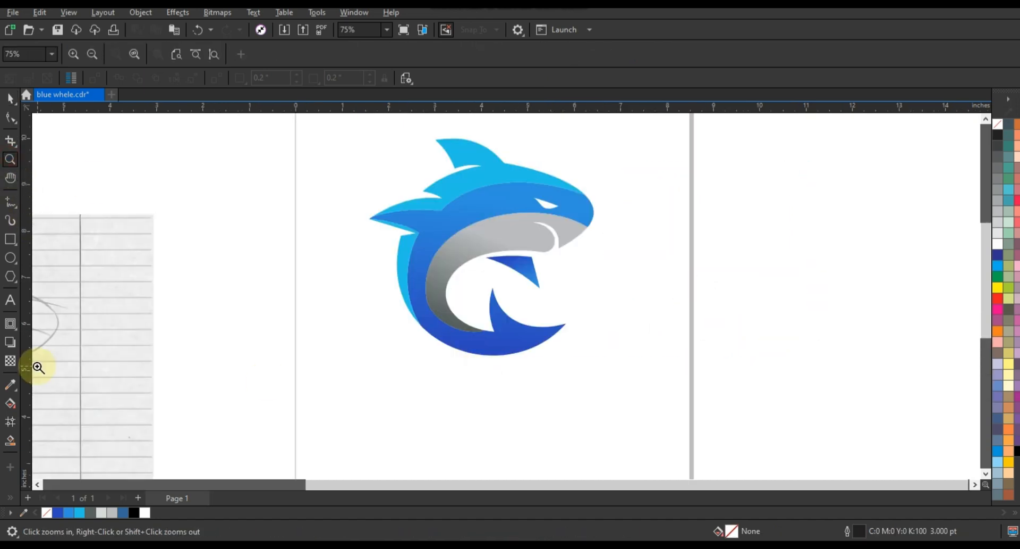
{"action": "left_click", "coordinate": [10, 299]}
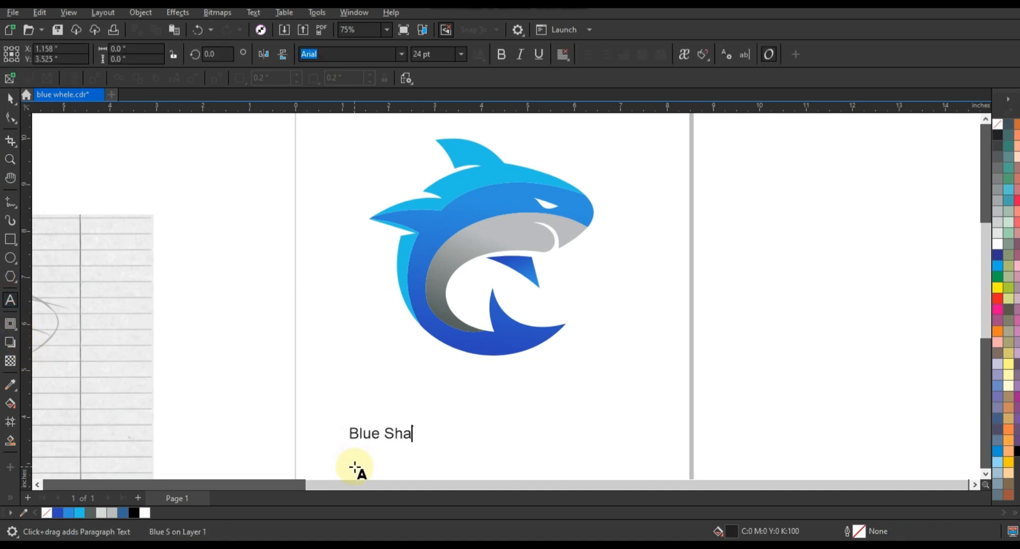
{"action": "left_click", "coordinate": [10, 98]}
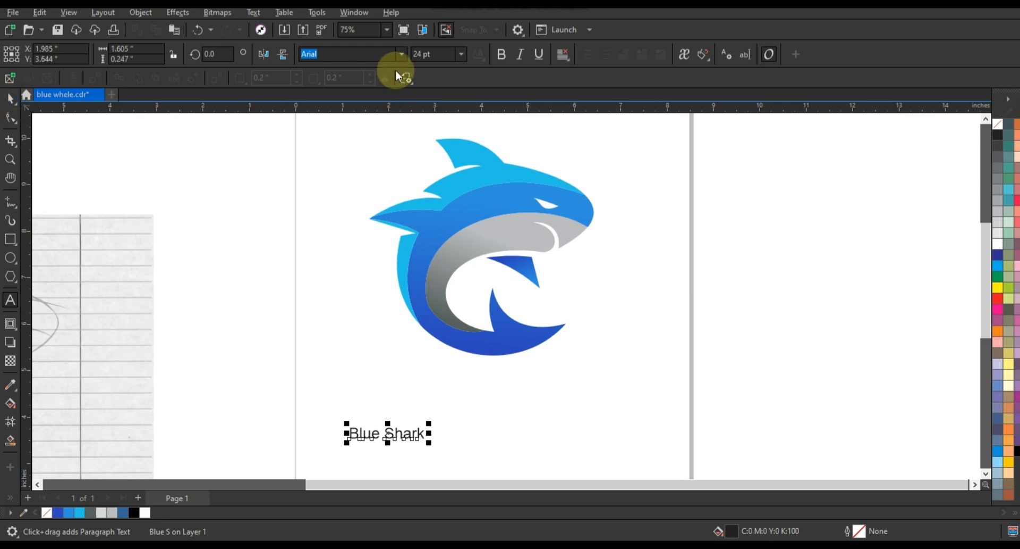
{"action": "left_click", "coordinate": [397, 56]}
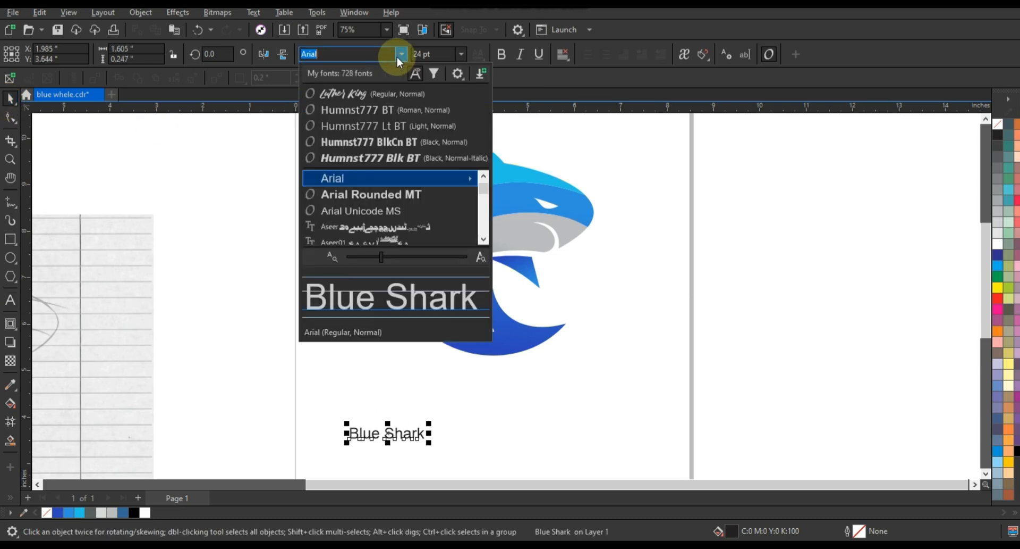
{"action": "left_click", "coordinate": [361, 142]}
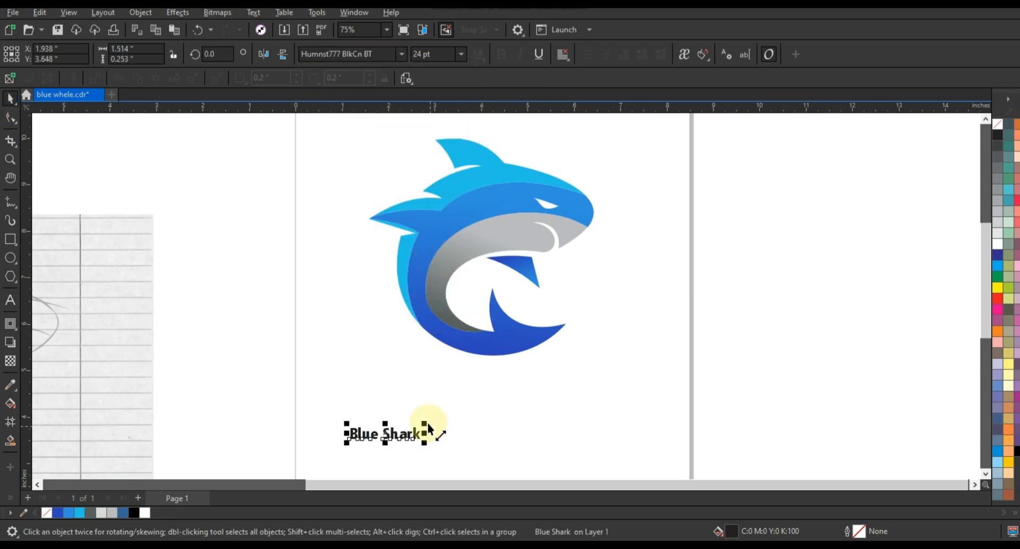
Step: Color the "Blue Shark" text dark blue #2A47BC and fit it at about 69 pt directly beneath the shark
{"action": "left_click_drag", "start_coordinate": [485, 407], "coordinate": [546, 384]}
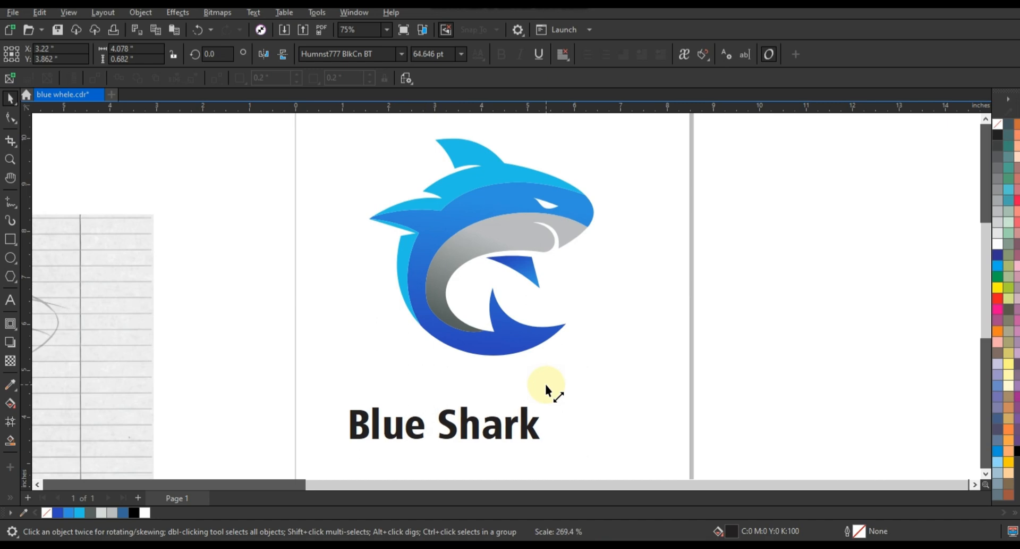
{"action": "left_click", "coordinate": [57, 512]}
{"action": "left_click_drag", "start_coordinate": [474, 417], "coordinate": [514, 379]}
{"action": "left_click_drag", "start_coordinate": [585, 405], "coordinate": [592, 415]}
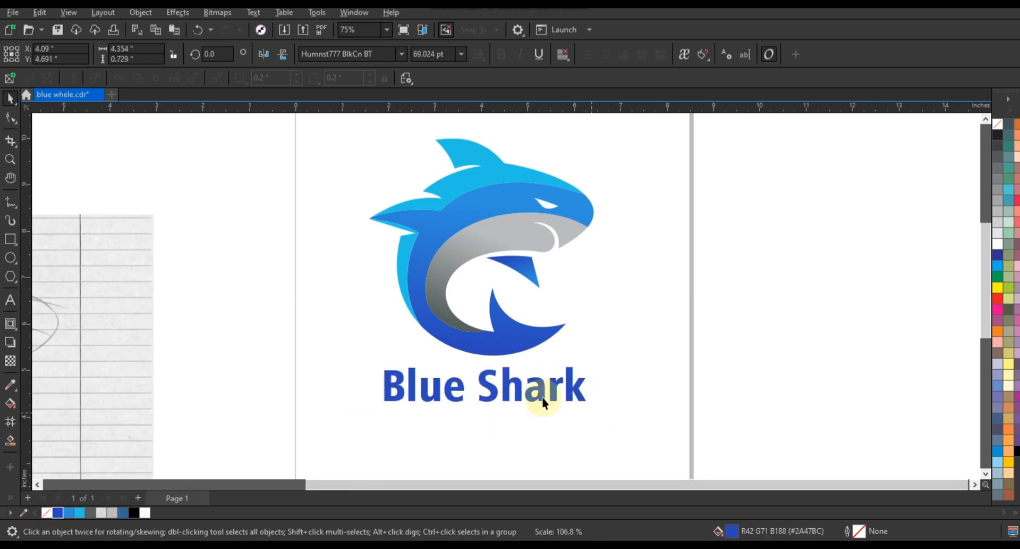
{"action": "left_click_drag", "start_coordinate": [539, 394], "coordinate": [544, 394]}
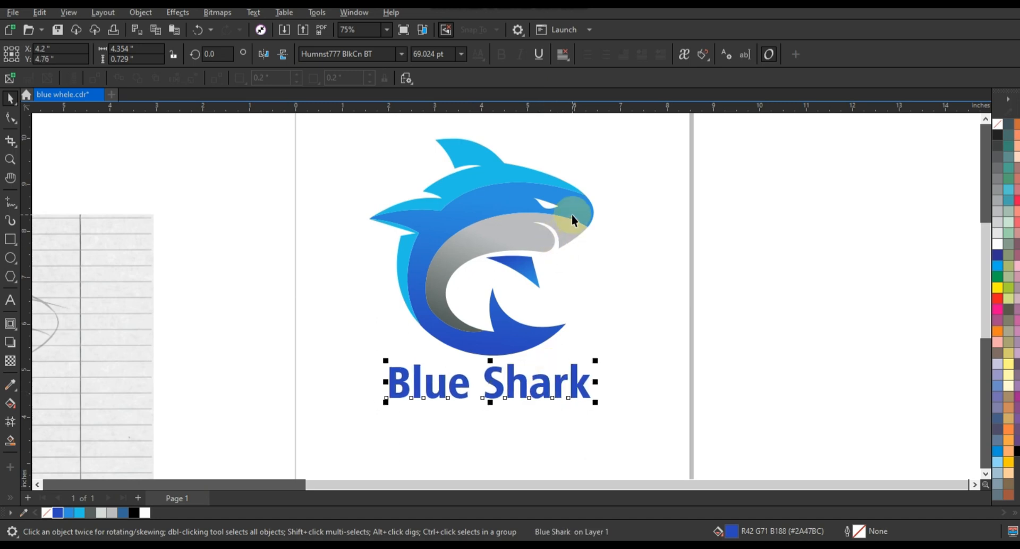
Step: Shift the dark blue start of the shark body's gradient slightly upward
{"action": "left_click", "coordinate": [540, 246]}
{"action": "key", "text": "g"}
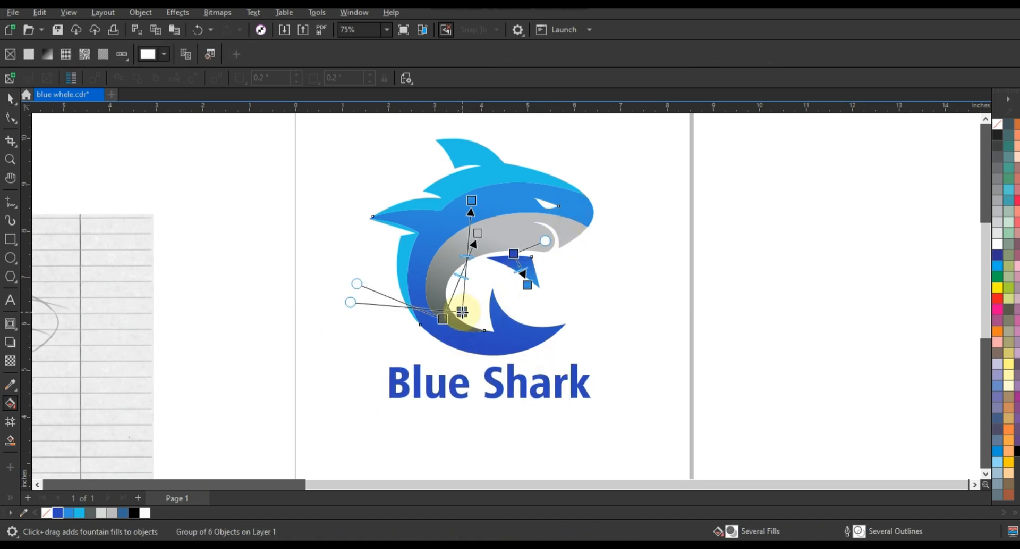
{"action": "left_click", "coordinate": [463, 312]}
{"action": "left_click_drag", "start_coordinate": [463, 312], "coordinate": [463, 303]}
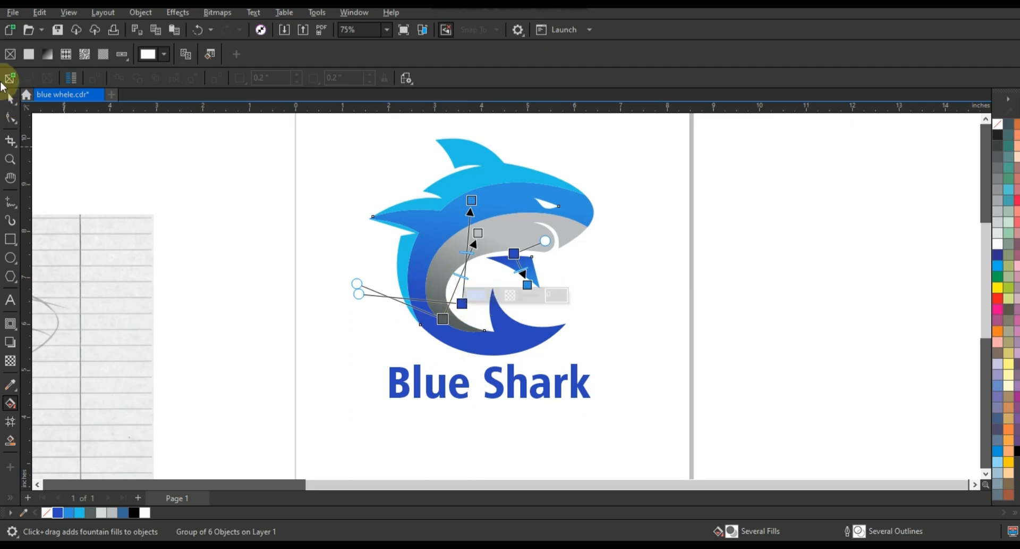
{"action": "left_click", "coordinate": [7, 99]}
{"action": "left_click_drag", "start_coordinate": [524, 232], "coordinate": [538, 237]}
{"action": "key", "text": "ctrl+z"}
{"action": "left_click", "coordinate": [680, 213]}
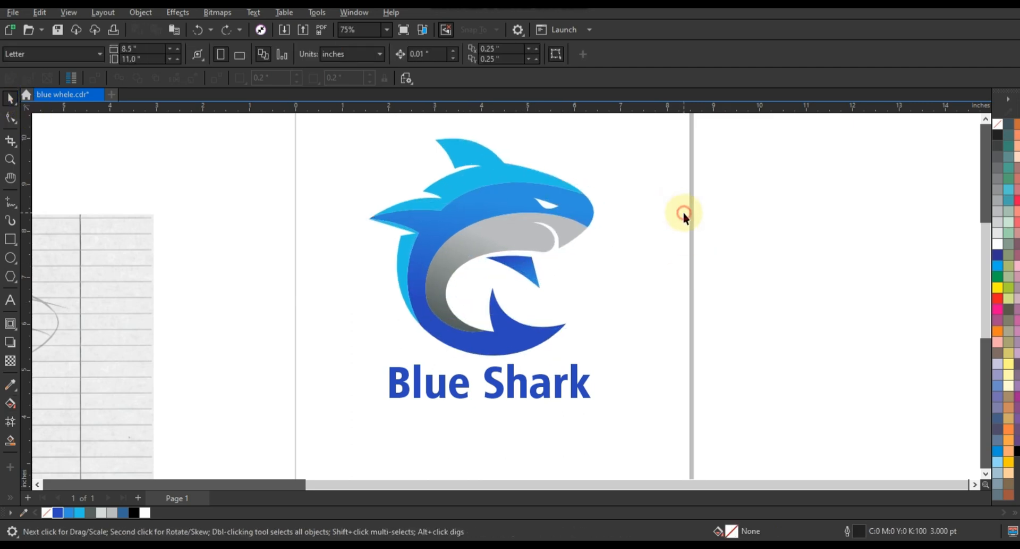